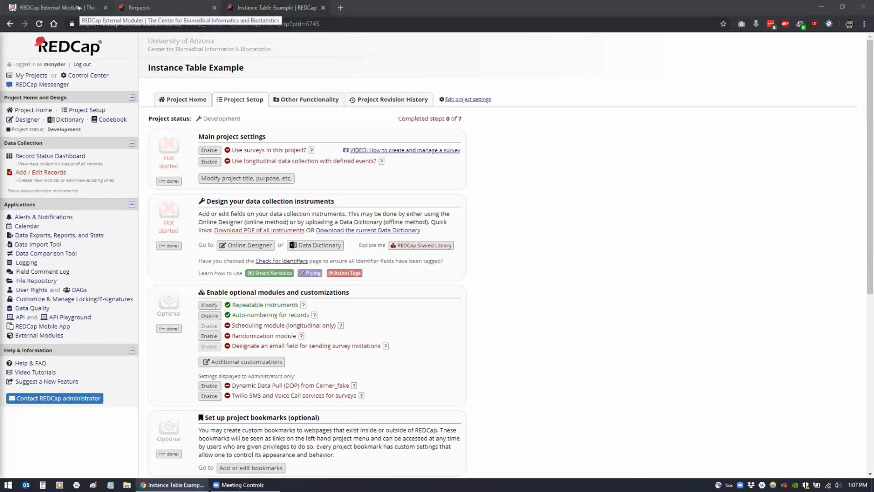
Switch to the 'REDCap External Modules' tab that describes the available modules
click(78, 8)
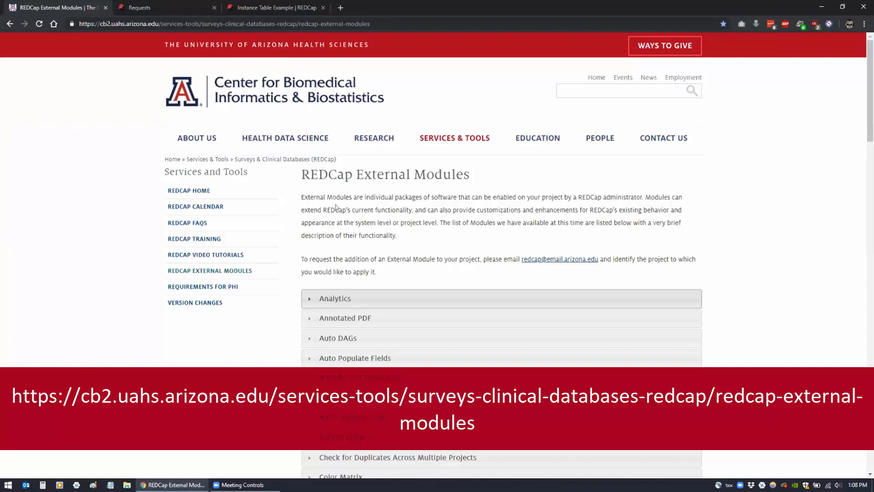
scroll(336, 207, down, 3)
scroll(286, 243, down, 2)
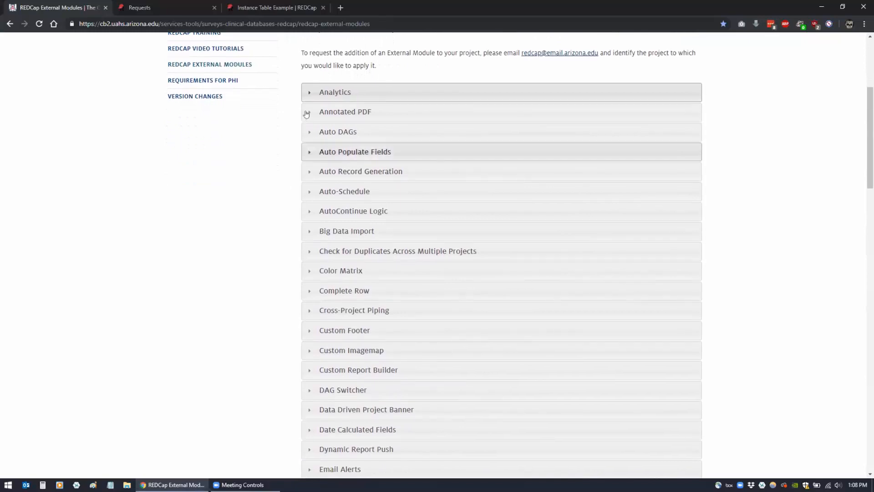
click(309, 231)
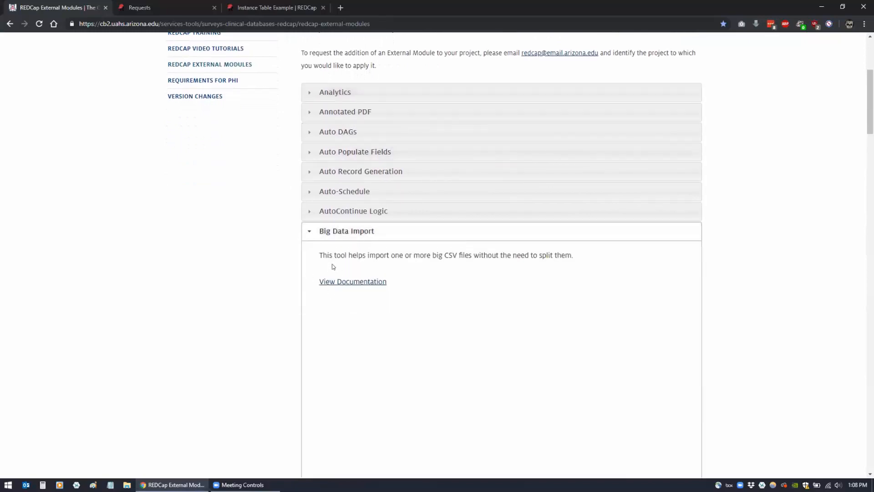
click(308, 231)
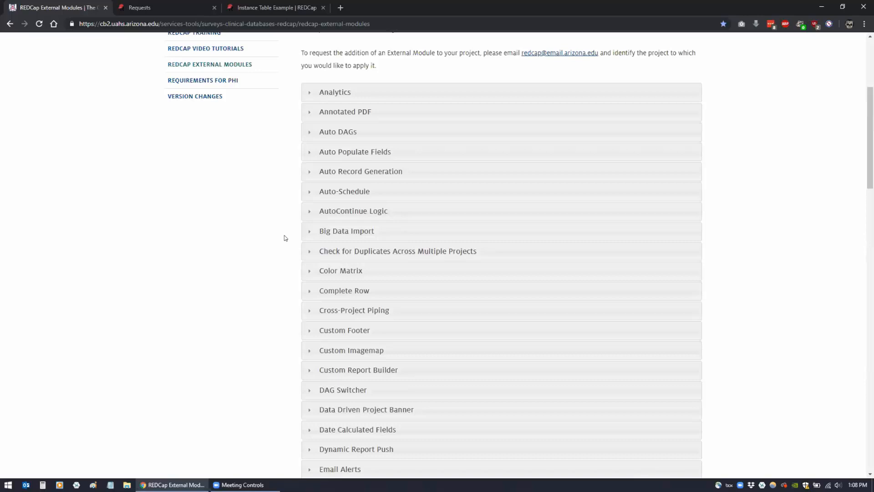
scroll(286, 238, down, 1)
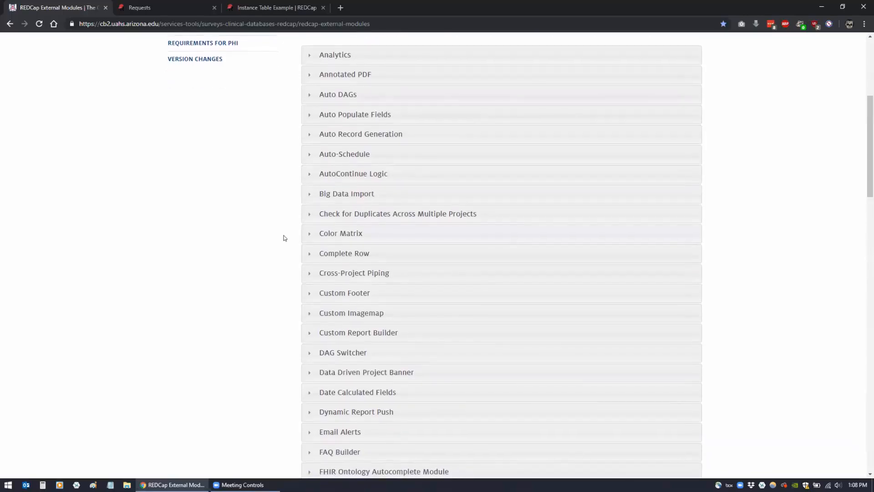
scroll(285, 238, down, 12)
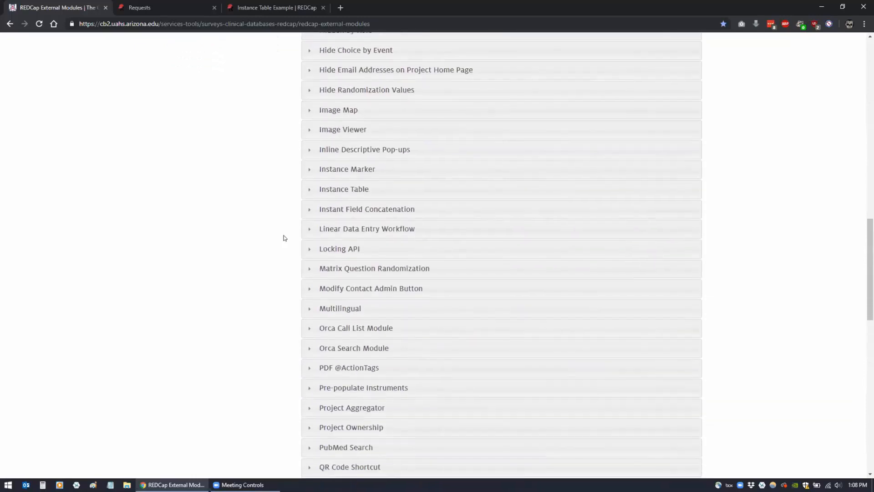
scroll(284, 238, down, 5)
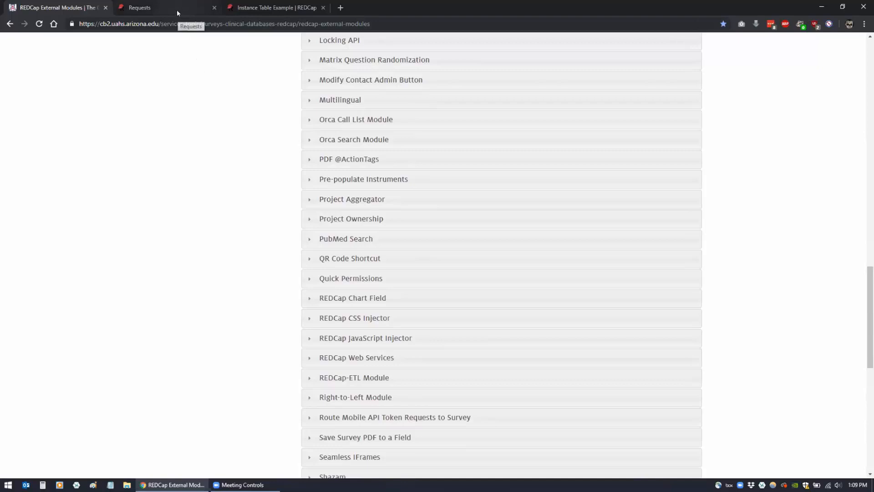
Go from the Instance Table Example project to the REDCap home page, then bring up the Requests survey
click(237, 11)
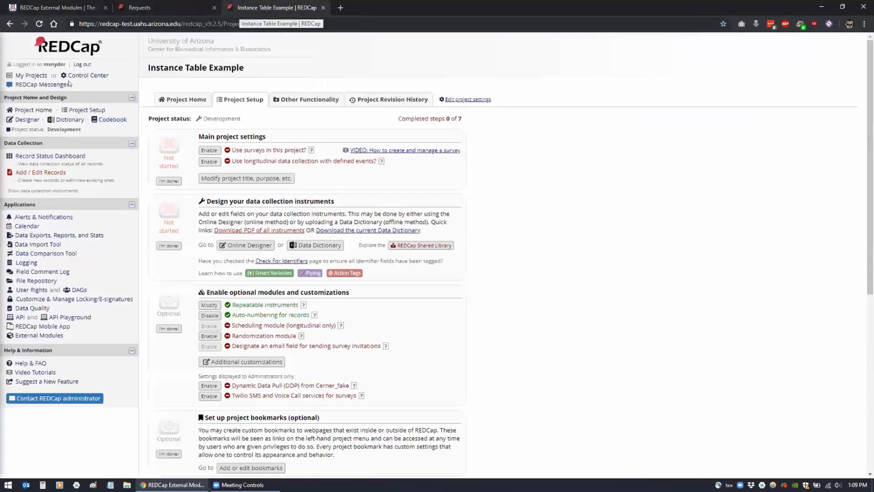
click(71, 53)
click(69, 44)
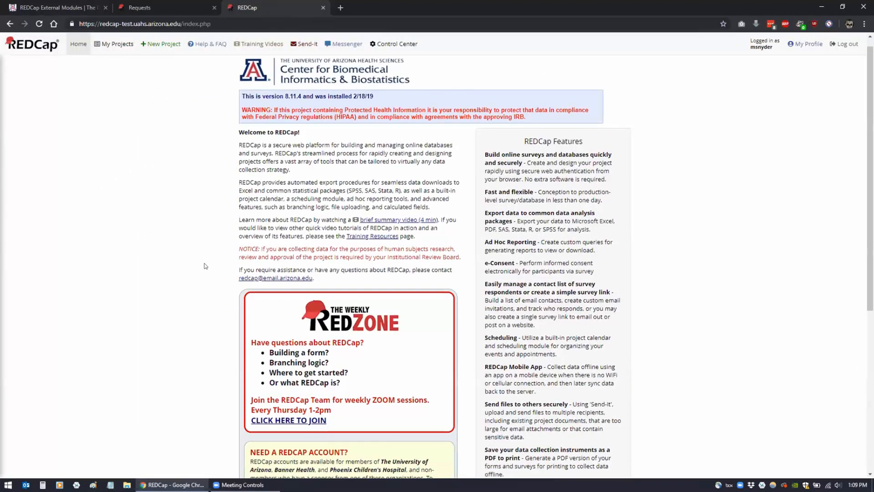
scroll(270, 255, down, 5)
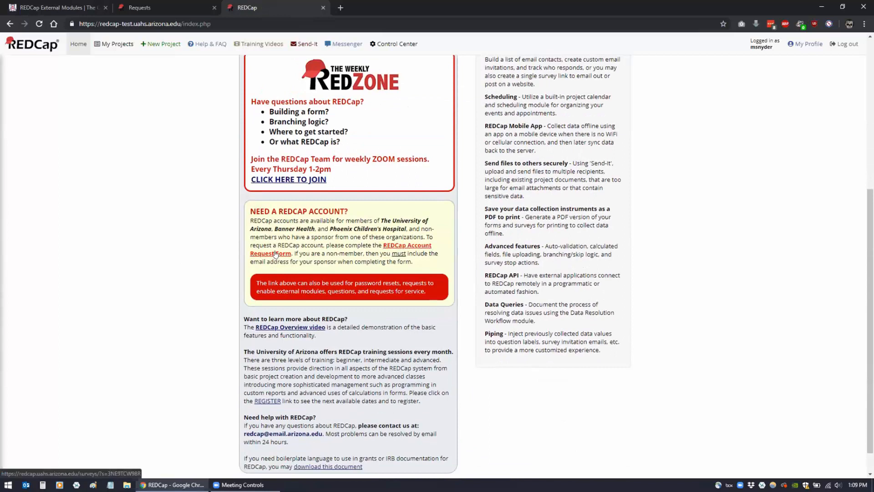
click(154, 9)
scroll(279, 274, up, 4)
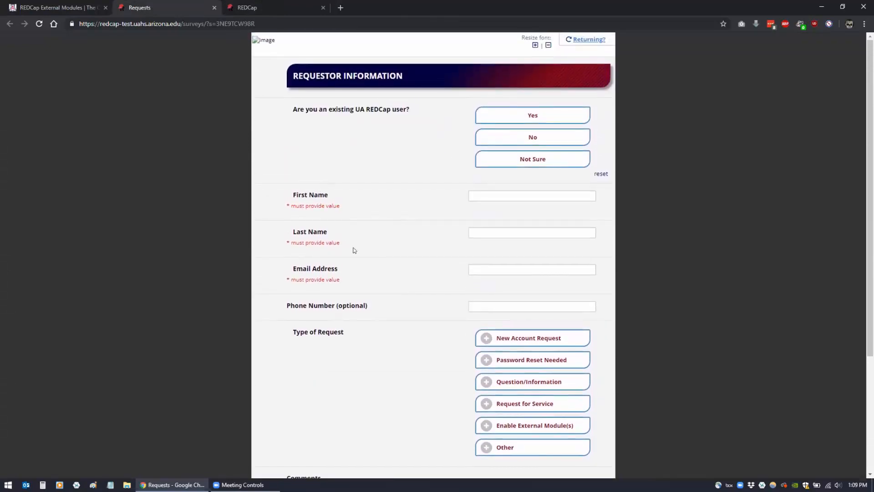
Choose Enable External Module(s) and tick Auto-Schedule and Check for Duplicates Across Multiple Projects
scroll(357, 250, down, 2)
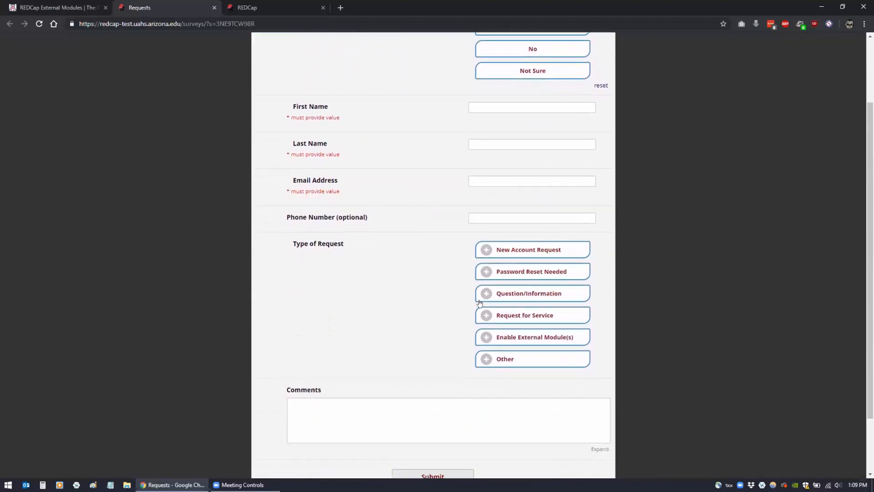
click(488, 336)
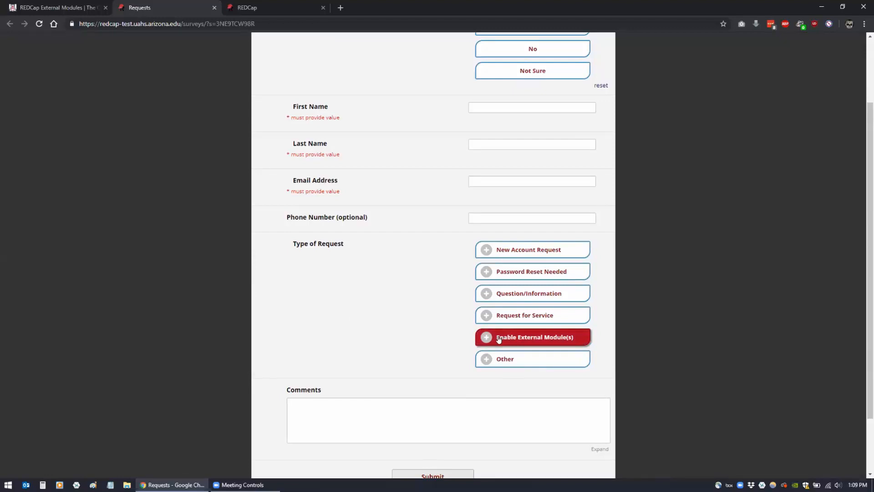
click(502, 339)
scroll(341, 312, down, 7)
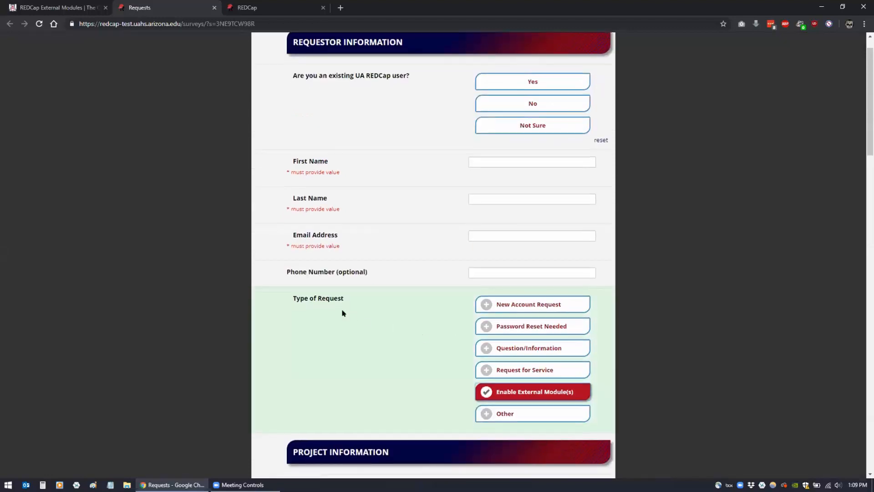
scroll(339, 297, down, 3)
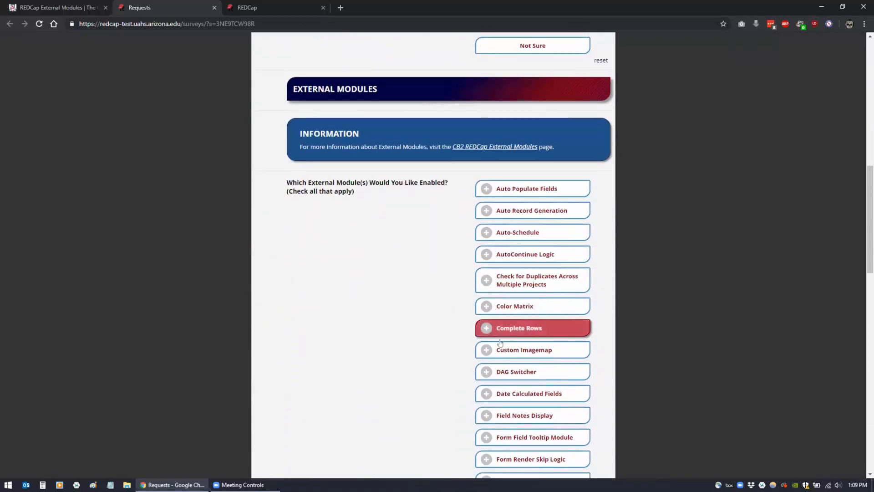
click(486, 235)
click(501, 281)
Answer Yes for an existing project and start on the Project Title or ID field
scroll(432, 289, up, 3)
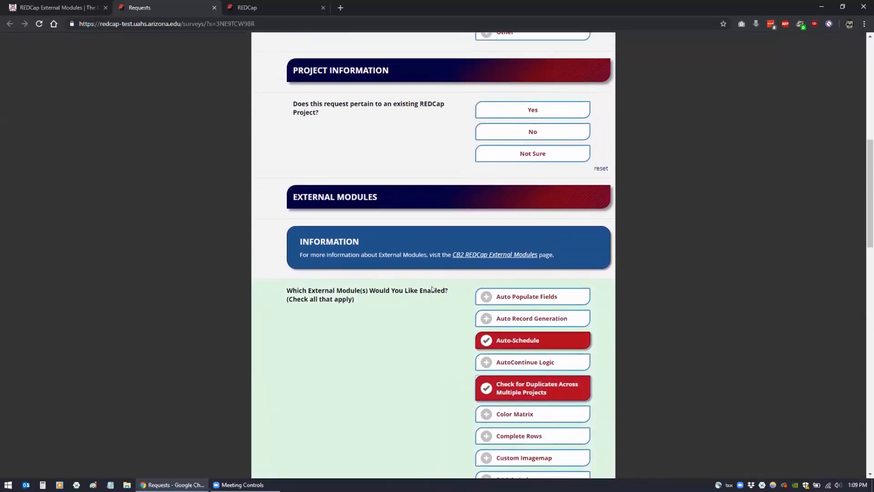
scroll(431, 289, down, 3)
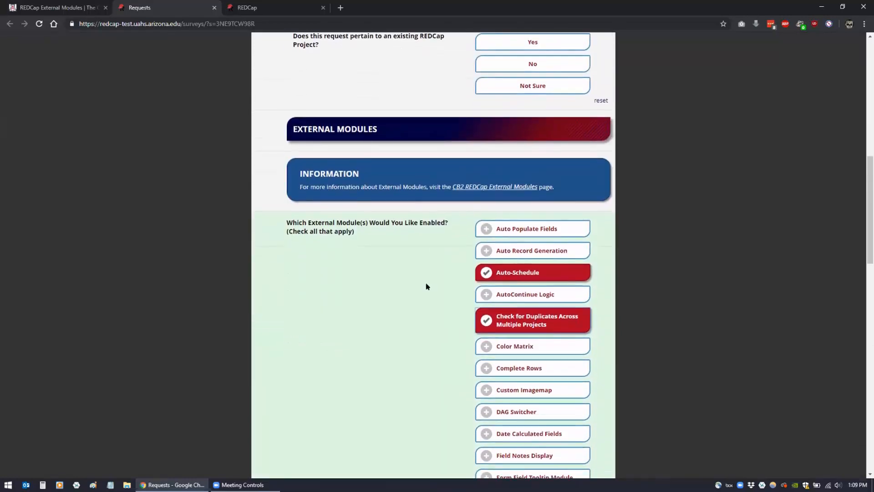
scroll(426, 285, up, 1)
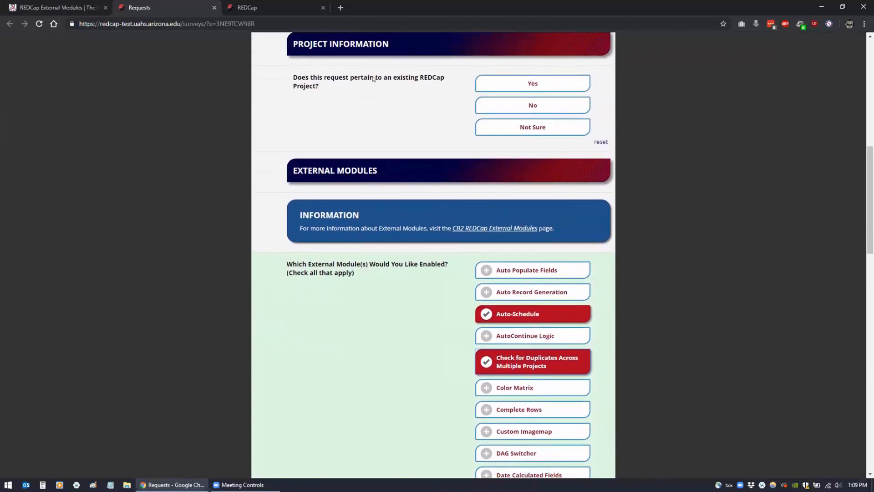
click(512, 85)
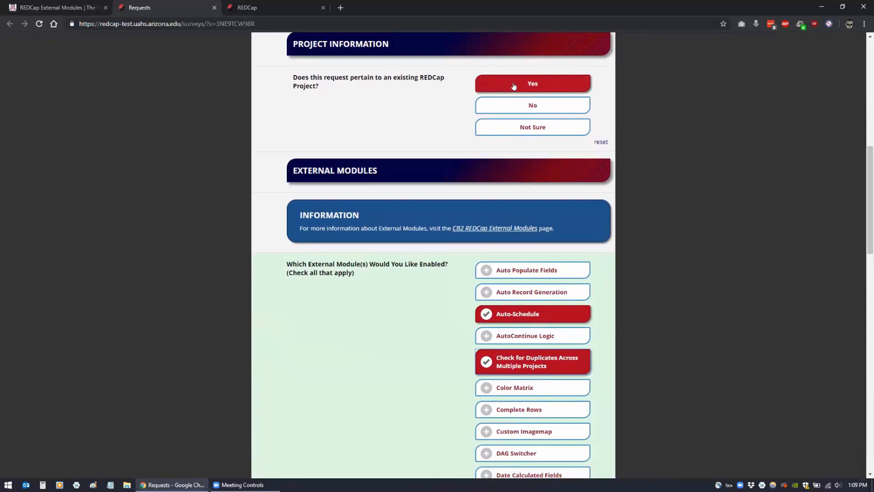
click(492, 163)
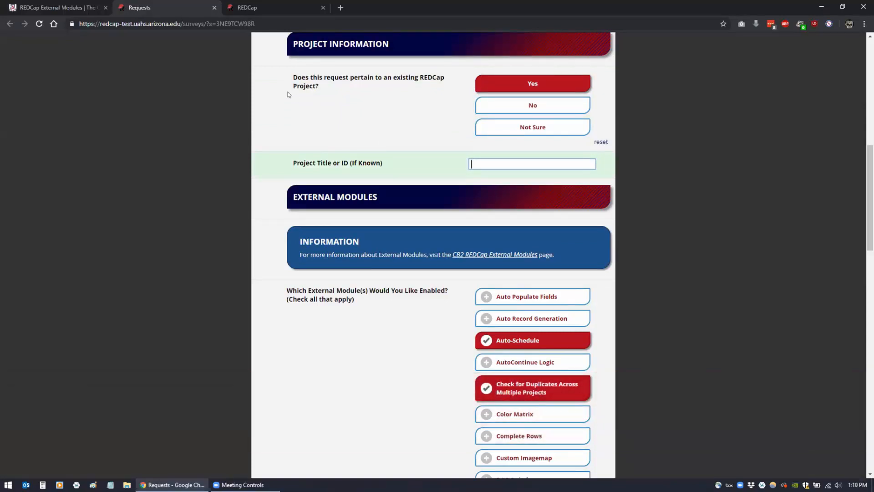
Go through My Projects to Instance Table Example and open its External Modules manager
key(ctrl+Tab)
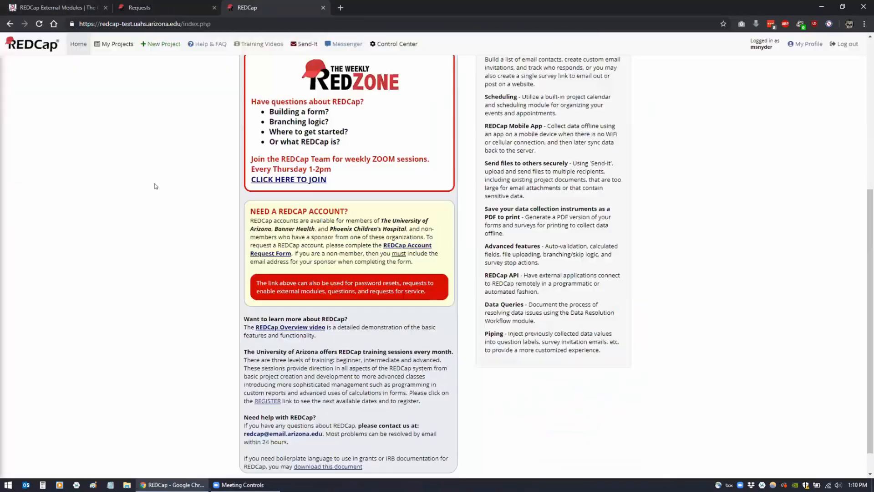
scroll(154, 186, up, 5)
click(109, 44)
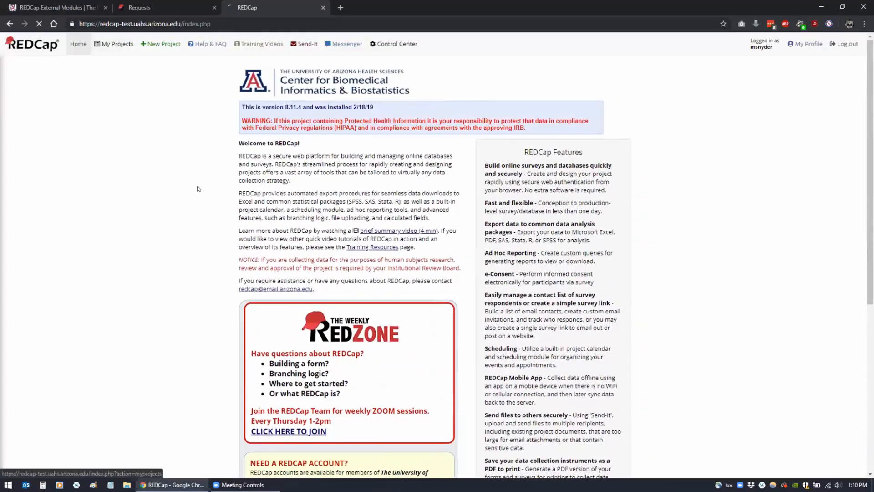
scroll(196, 189, down, 15)
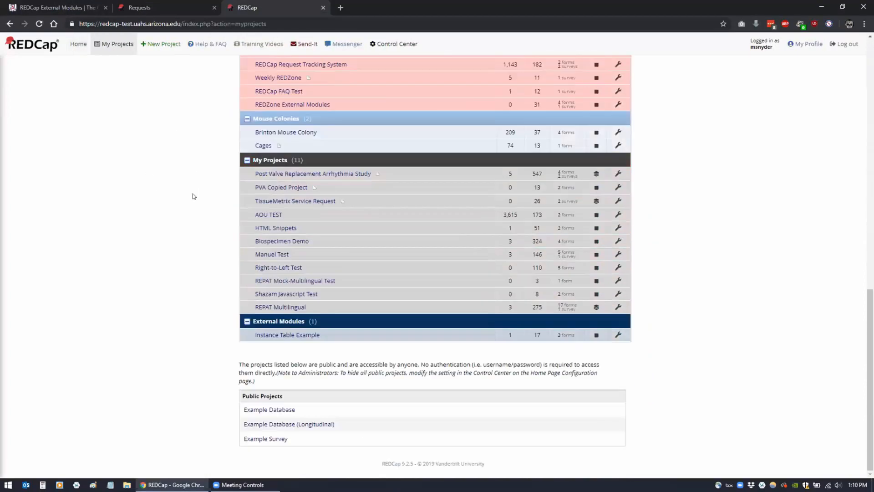
click(262, 334)
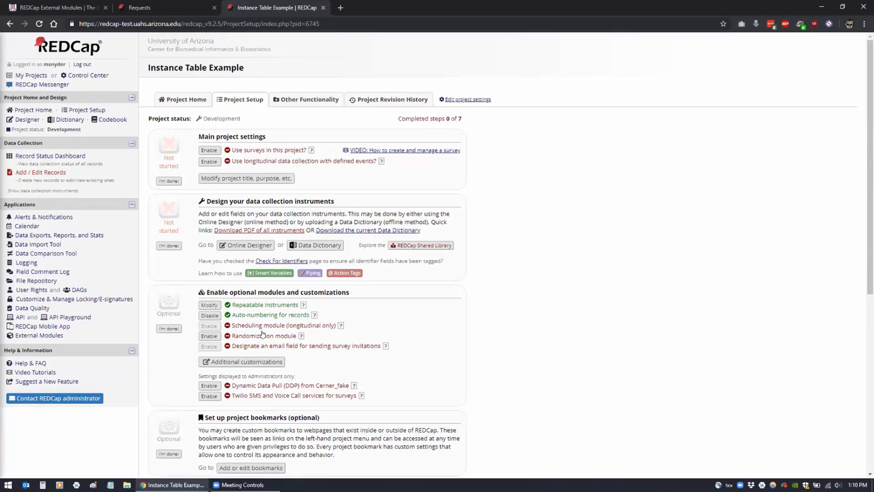
click(50, 337)
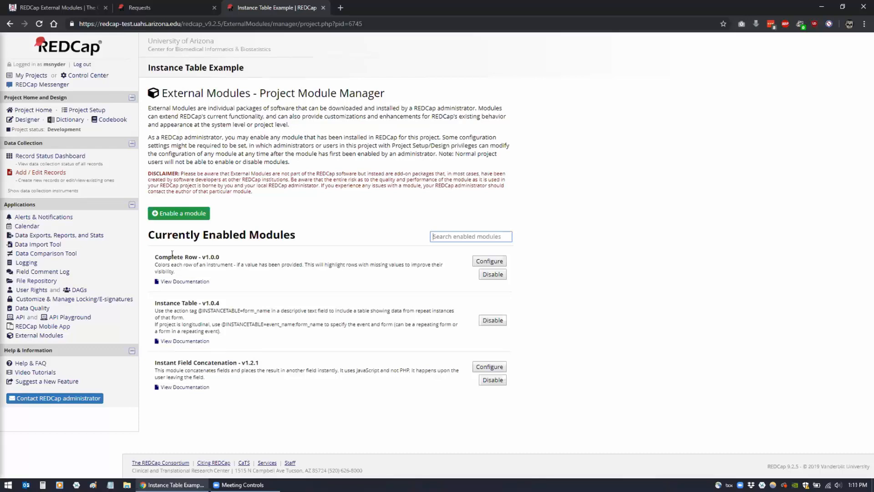
double_click(164, 358)
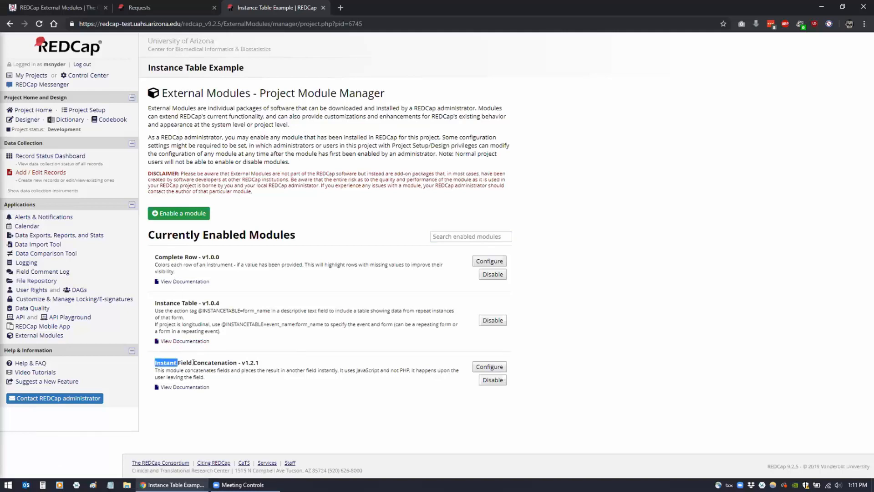
click(214, 378)
click(471, 236)
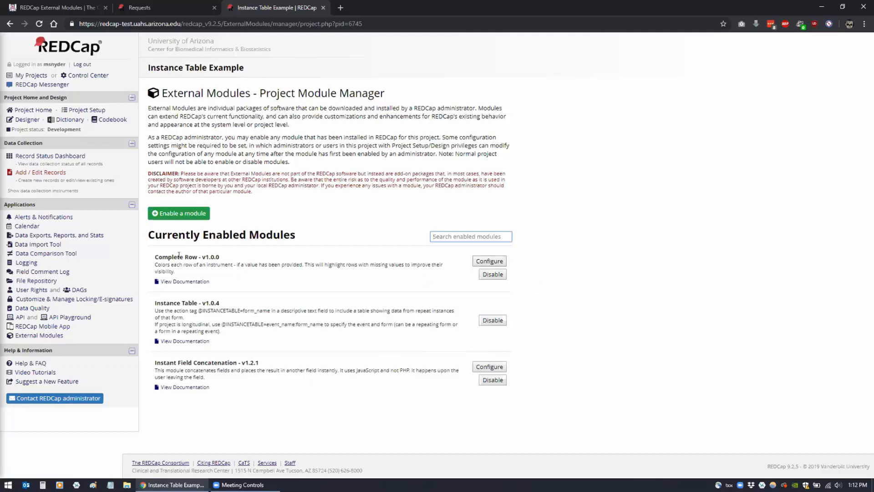
click(490, 260)
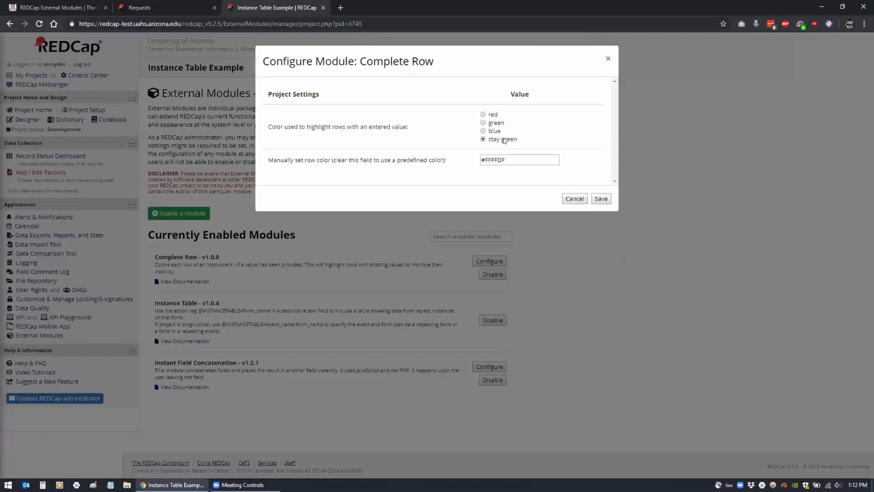
click(502, 159)
drag(486, 158, 463, 165)
click(464, 165)
click(495, 158)
click(601, 198)
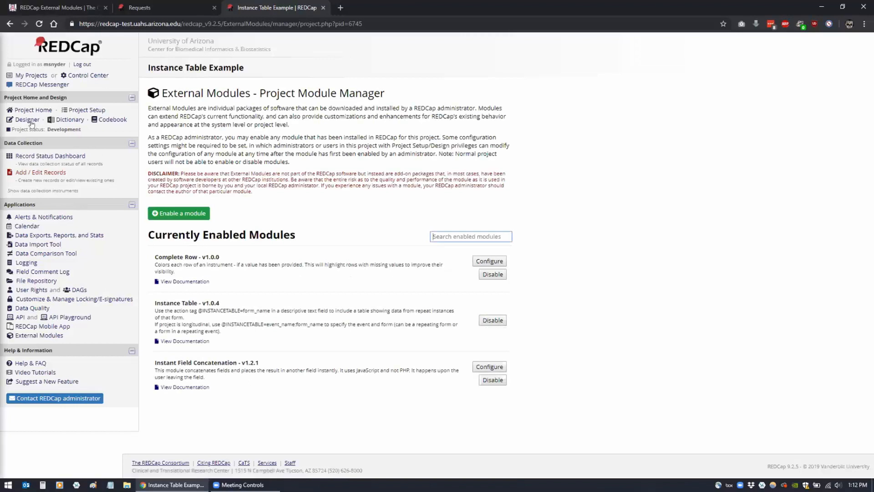
Add new record 2 via Add / Edit Records and open its empty Demographics form
click(27, 157)
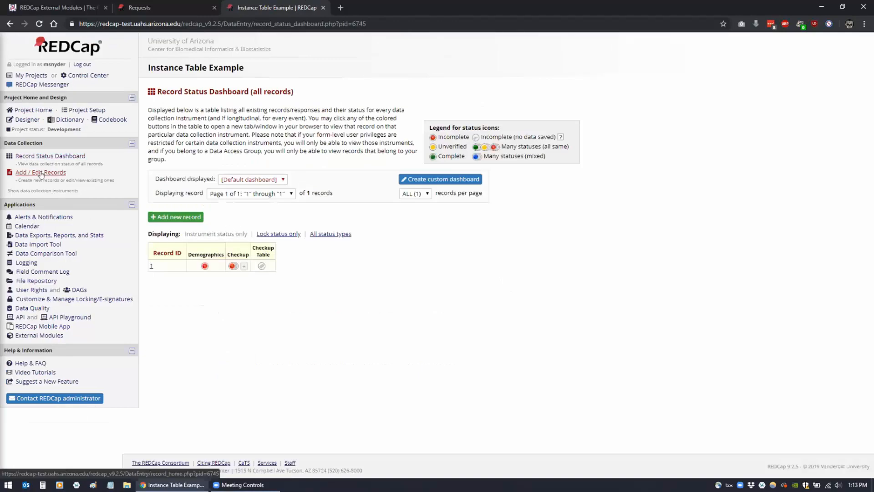
click(41, 173)
click(361, 205)
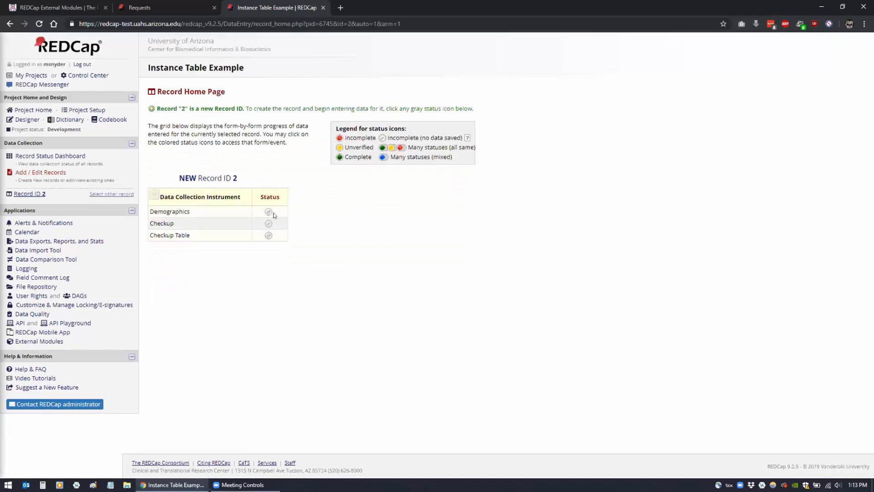
click(268, 213)
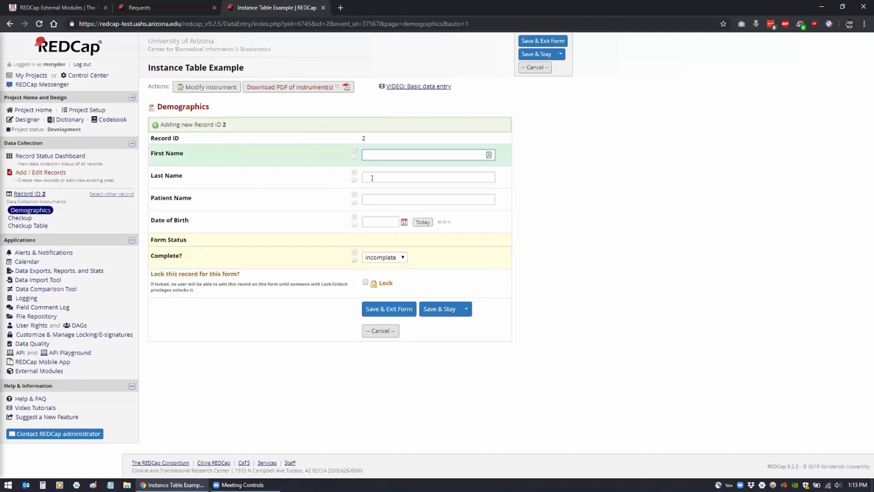
Enter the patient's first name and last name on record 2's Demographics form
key(Tab)
click(368, 155)
key(Tab)
click(369, 156)
click(369, 174)
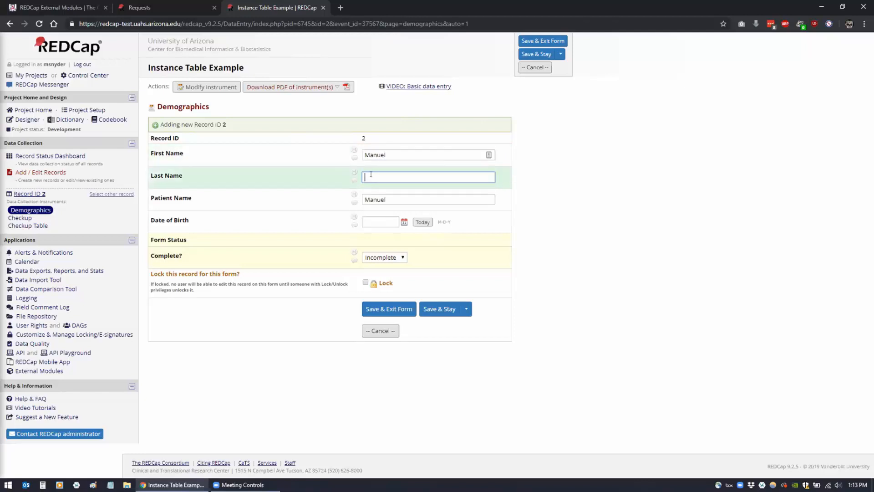
click(323, 159)
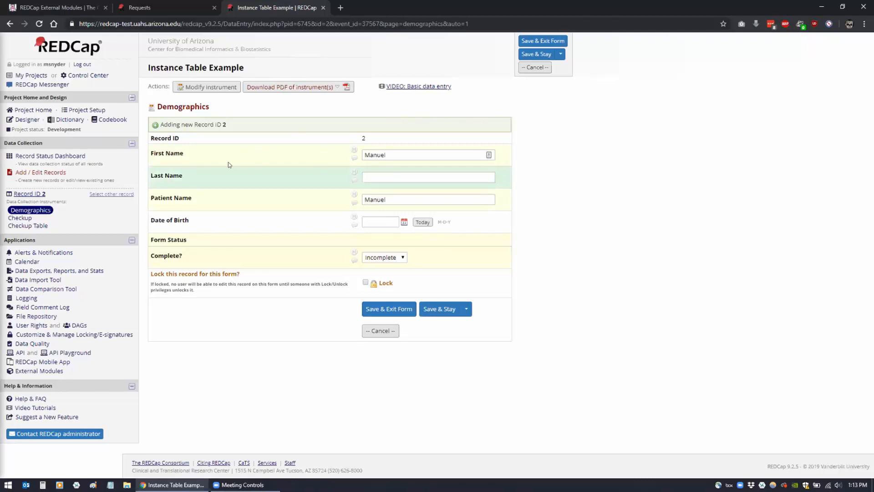
click(372, 174)
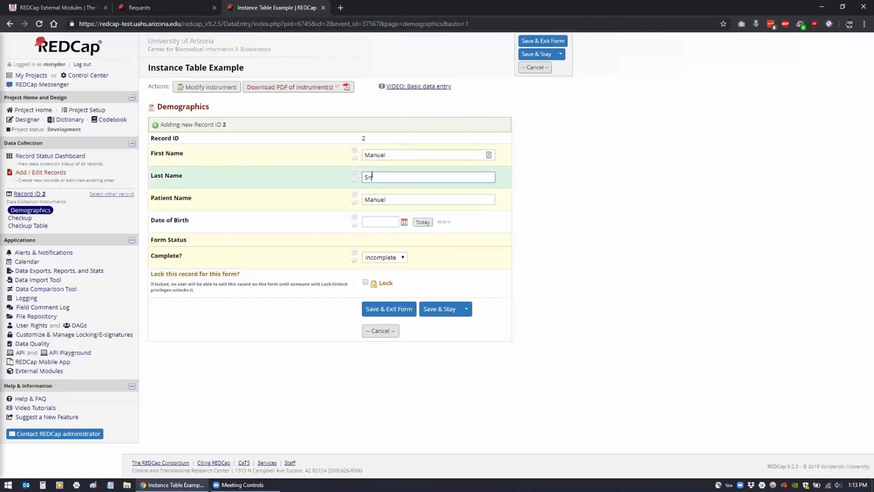
key(Tab)
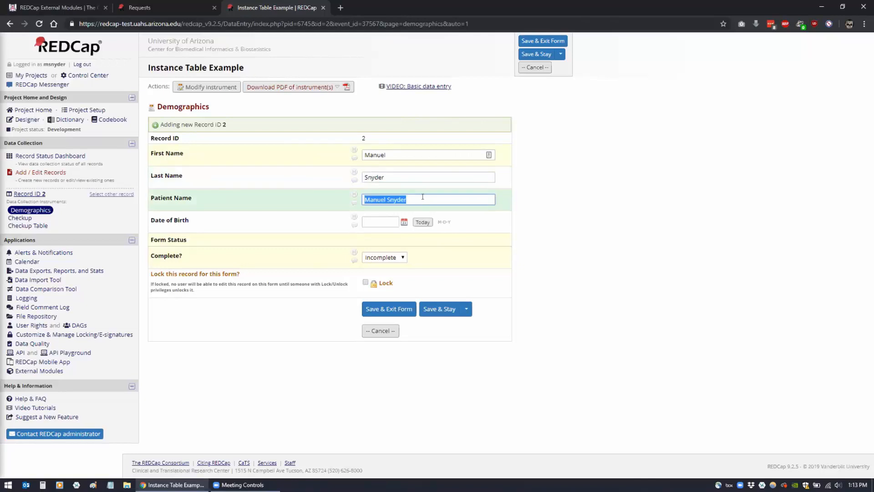
Check the auto-joined Patient Name, set date of birth to today (08-08-2019), and save the form
click(423, 196)
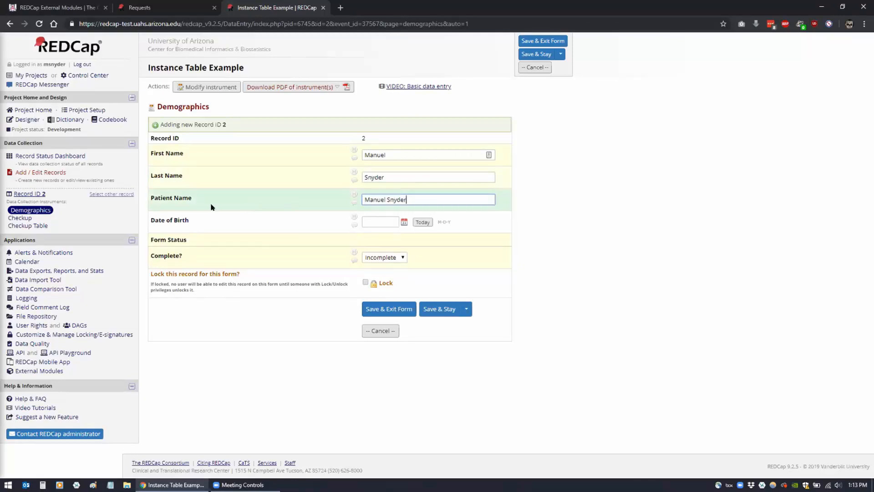
triple_click(414, 197)
click(412, 196)
key(Tab)
click(422, 225)
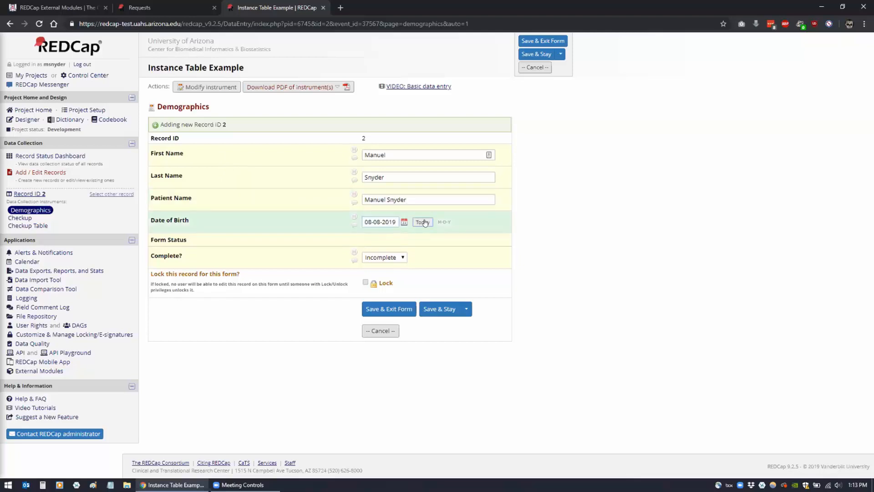
key(Tab)
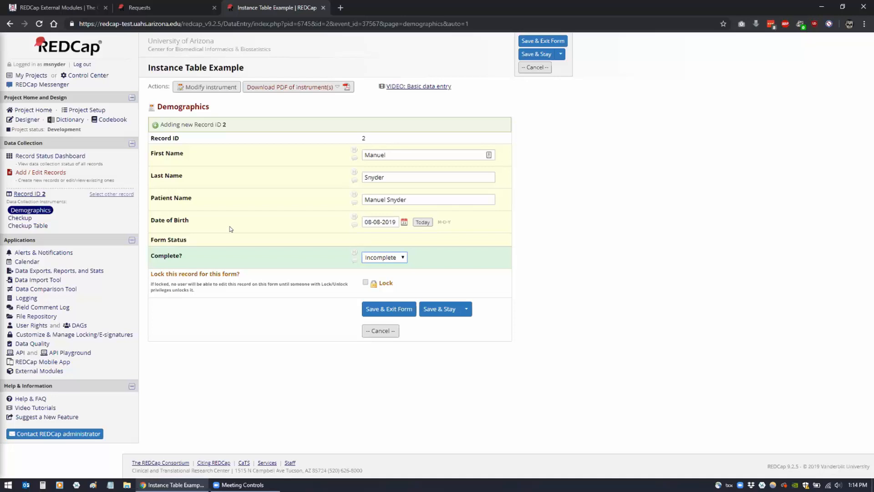
click(381, 310)
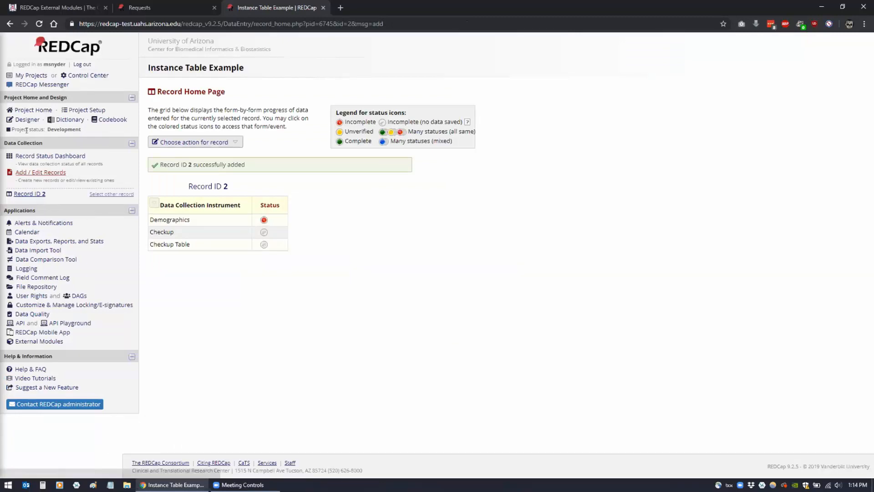
click(36, 341)
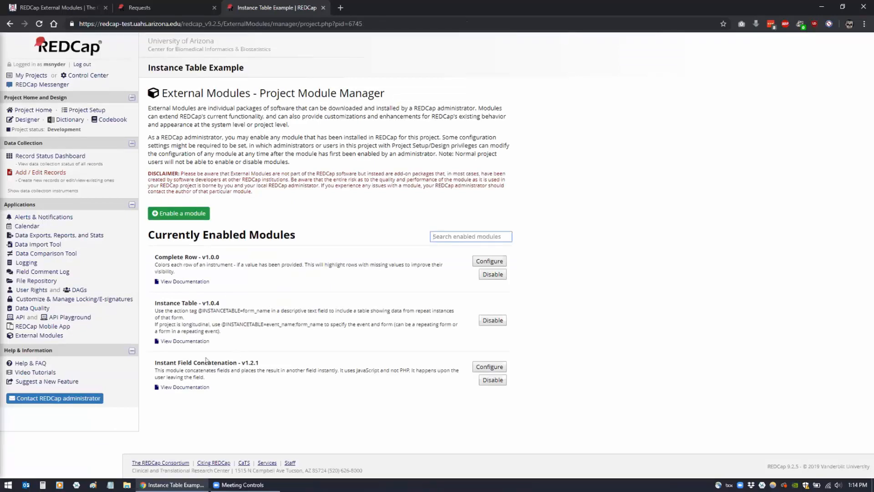
Open the Instant Field Concatenation settings and confirm Patient Name as the destination field
click(484, 367)
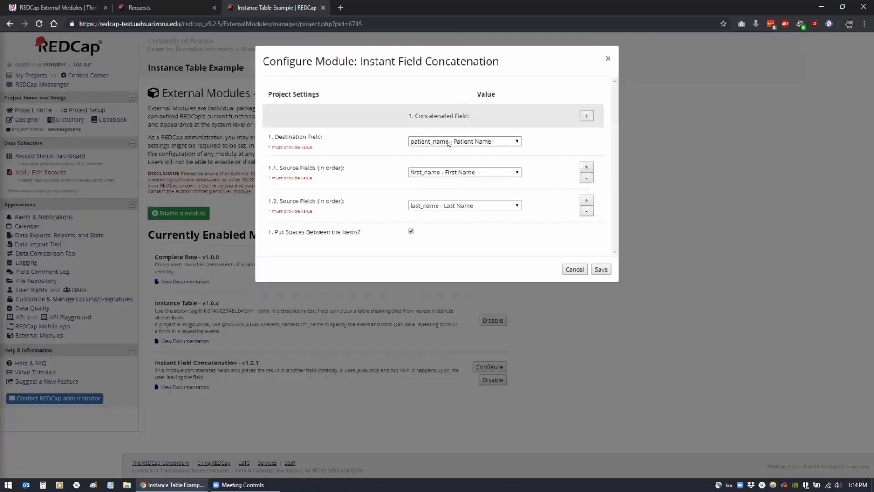
click(448, 144)
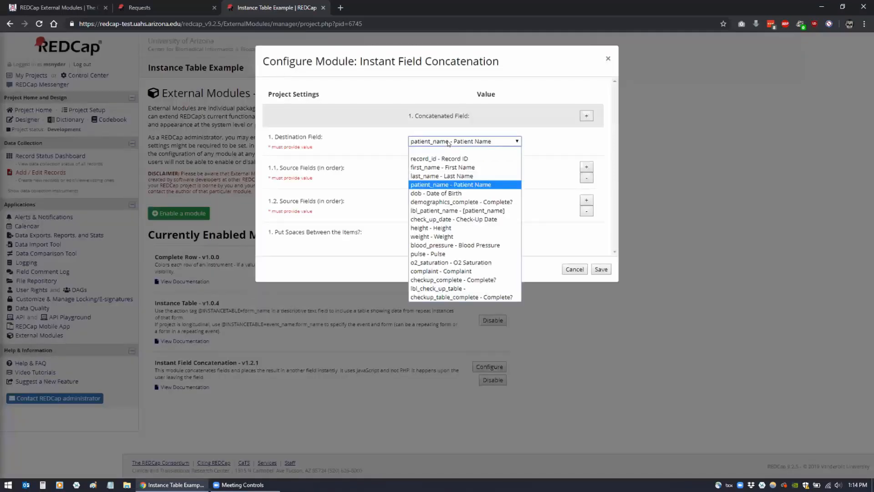
click(551, 143)
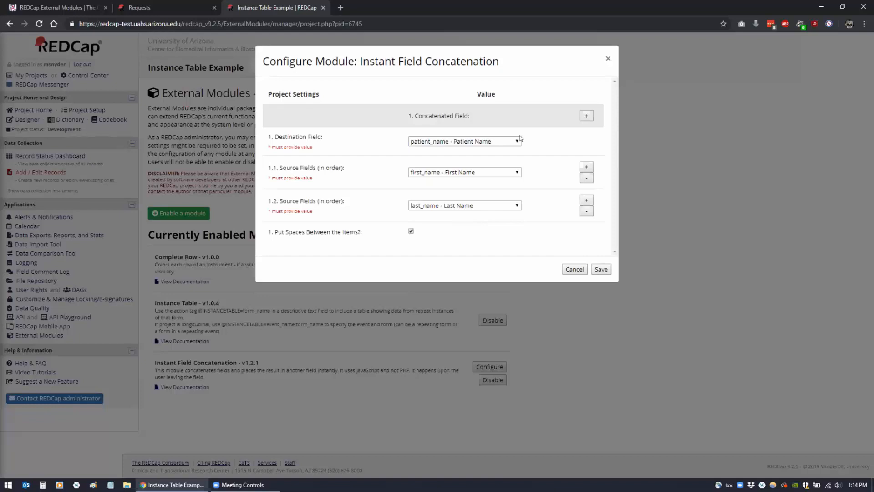
click(500, 141)
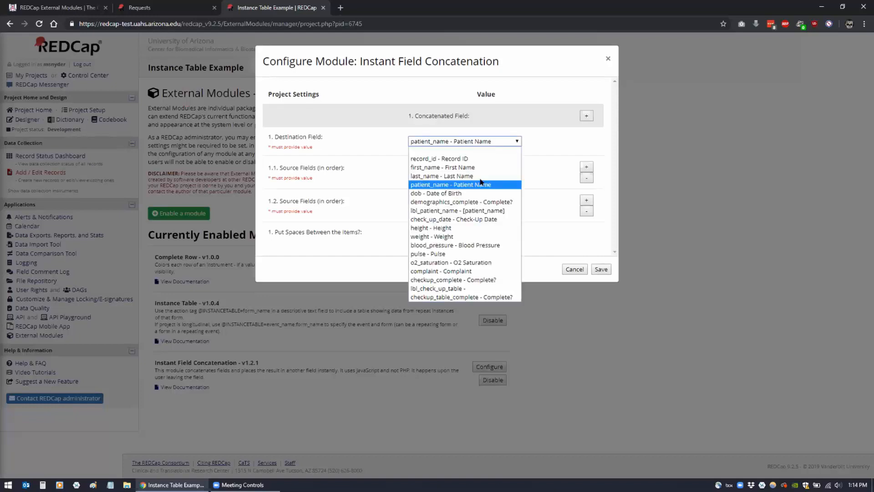
click(302, 167)
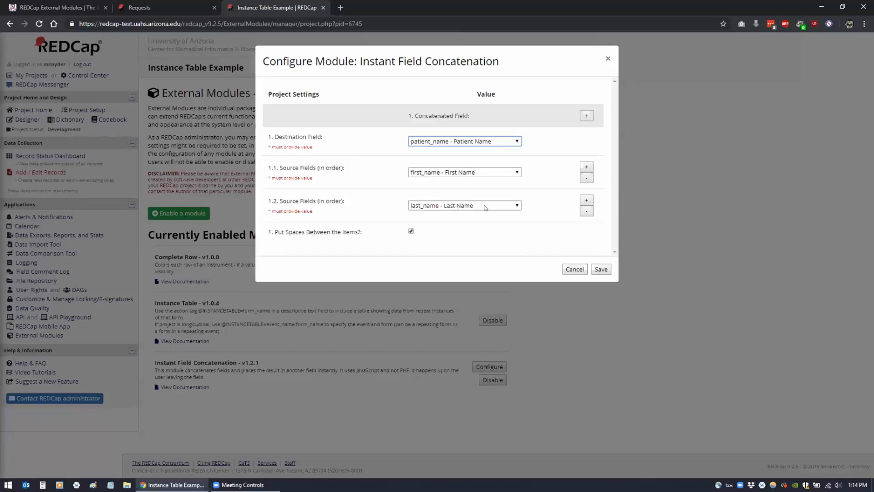
Add and then remove a third source field row, and save the concatenation settings
click(586, 200)
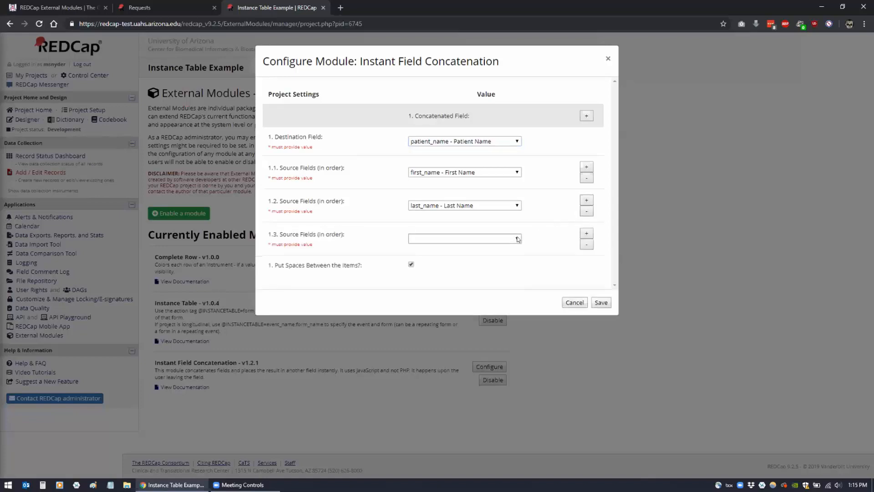
click(512, 238)
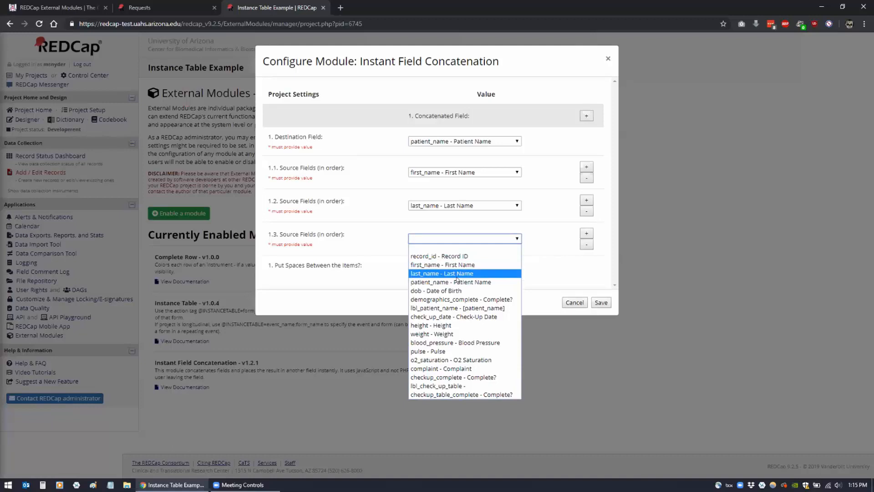
click(547, 239)
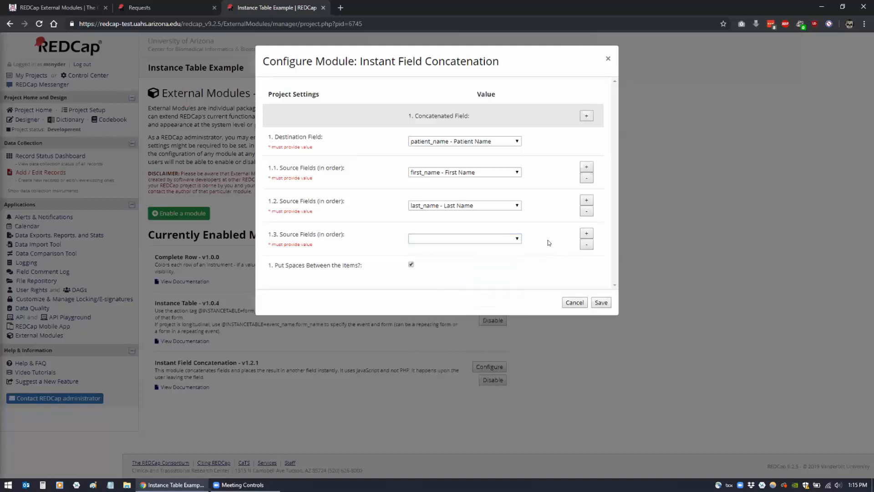
click(586, 244)
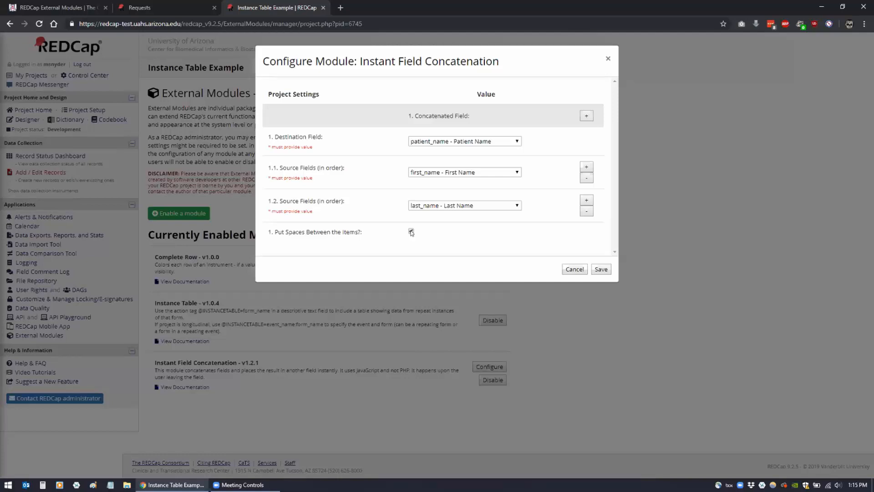
click(601, 269)
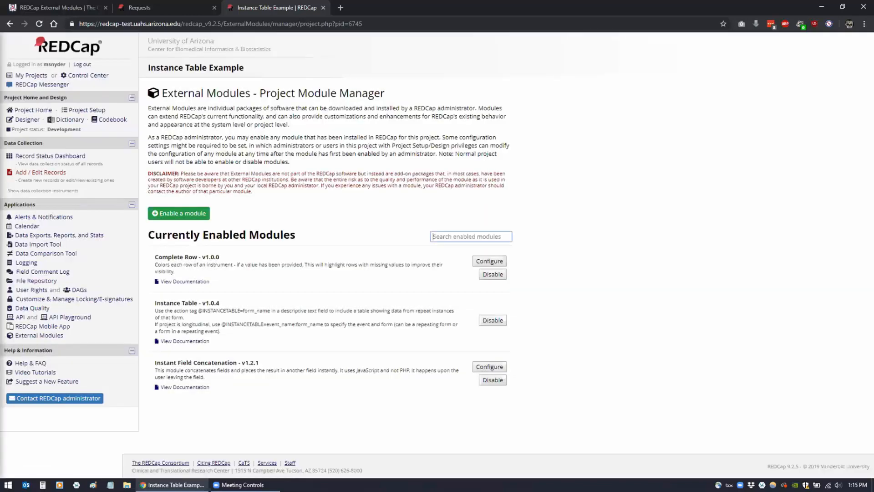
Add new record 3 and enter a first and last name on its Demographics form
click(41, 172)
click(335, 205)
click(265, 214)
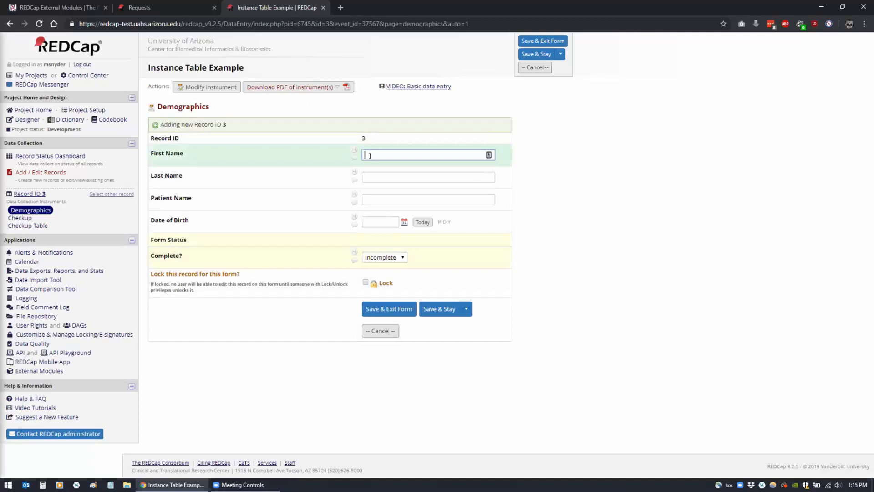
key(Tab)
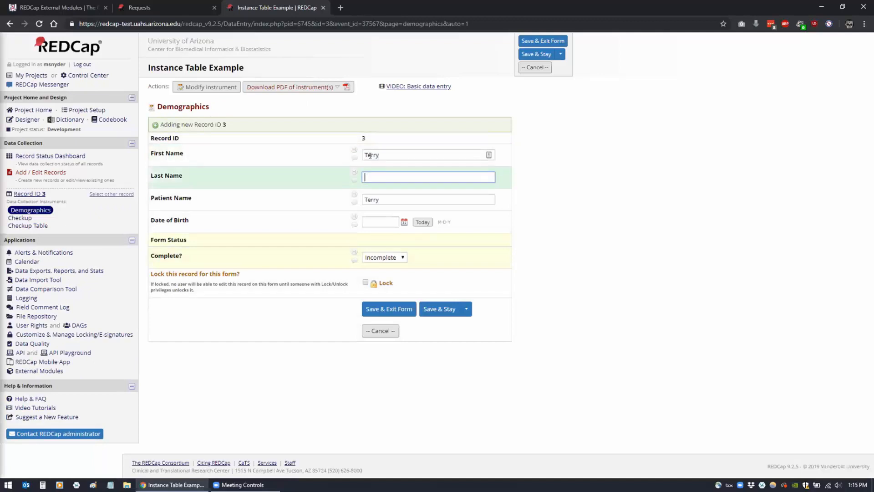
key(Tab)
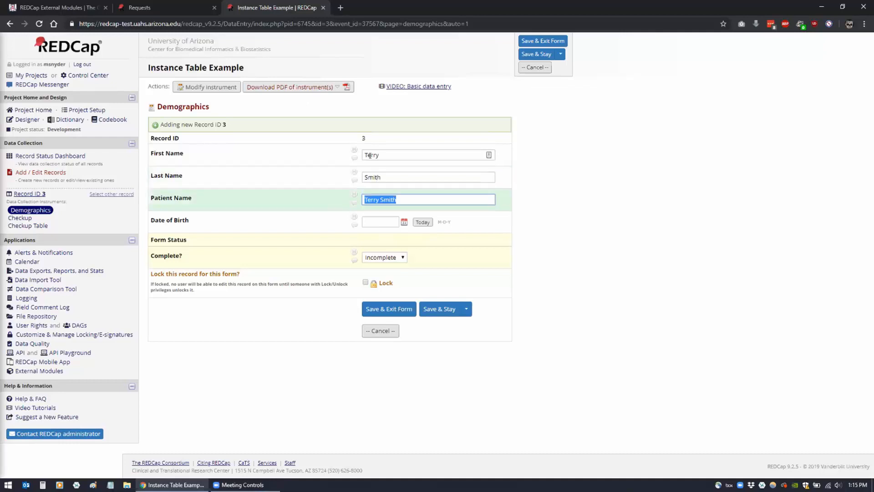
click(526, 193)
Delete and re-enter the last name, confirming Patient Name updates each time
key(Tab)
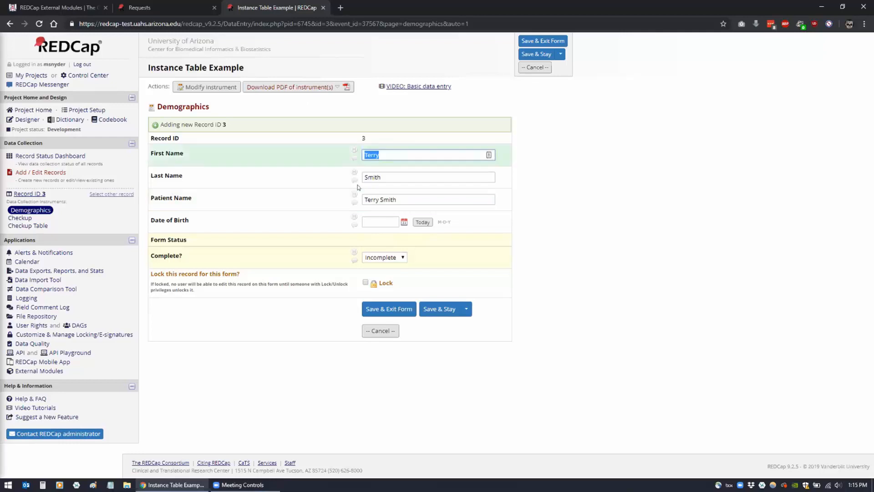
drag(364, 177, 449, 171)
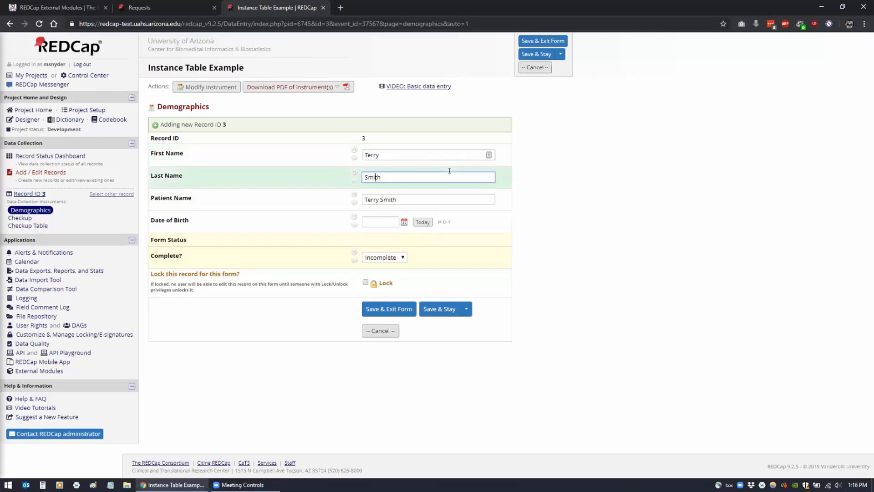
key(BackSpace)
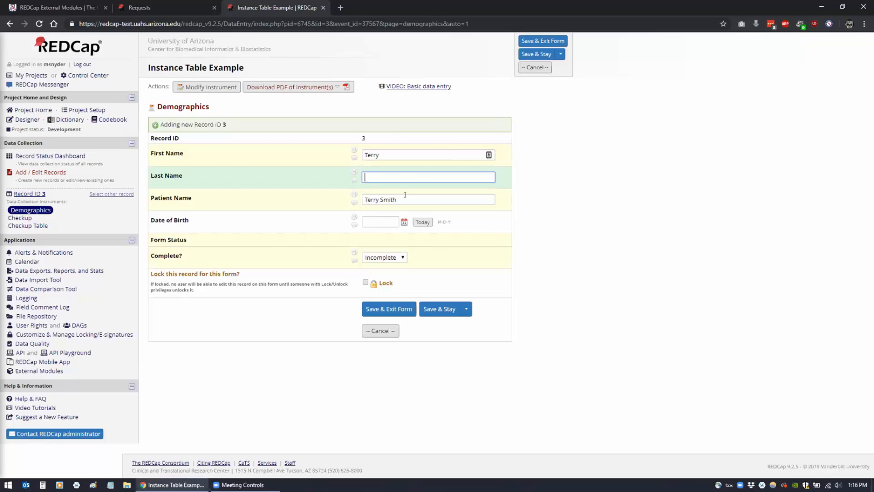
click(364, 196)
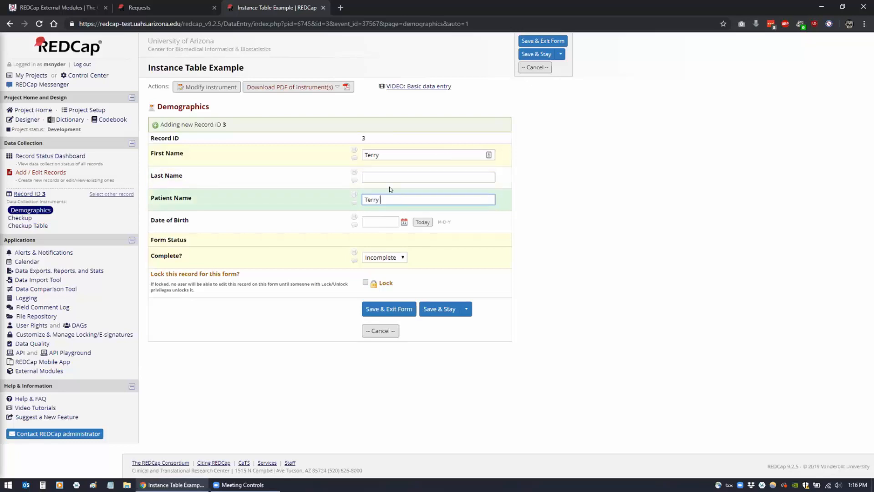
click(387, 178)
text(Smith)
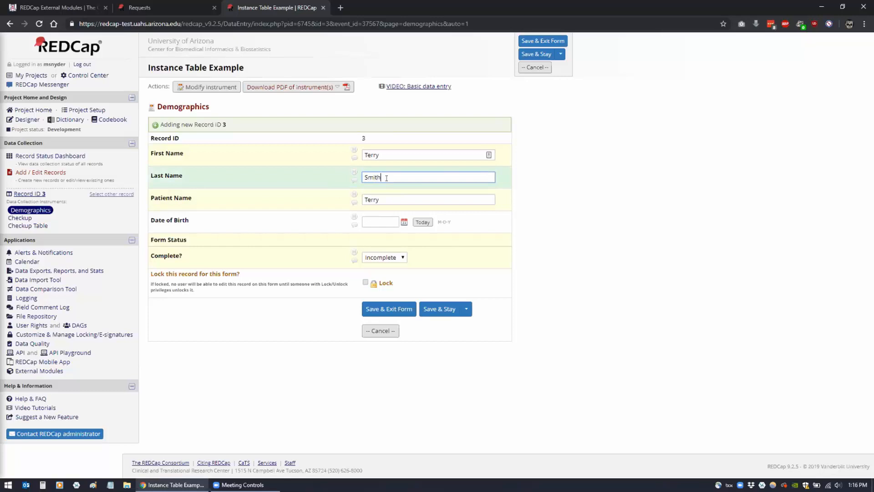
key(Tab)
click(392, 204)
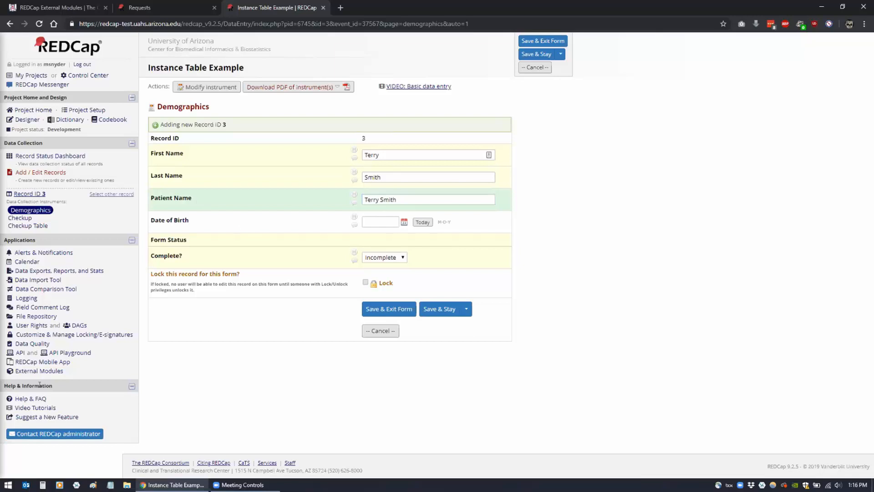
click(38, 372)
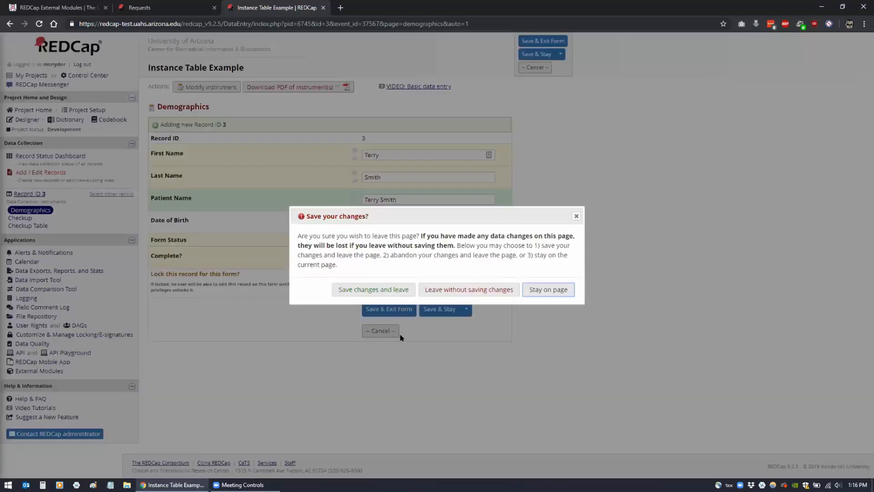
click(468, 290)
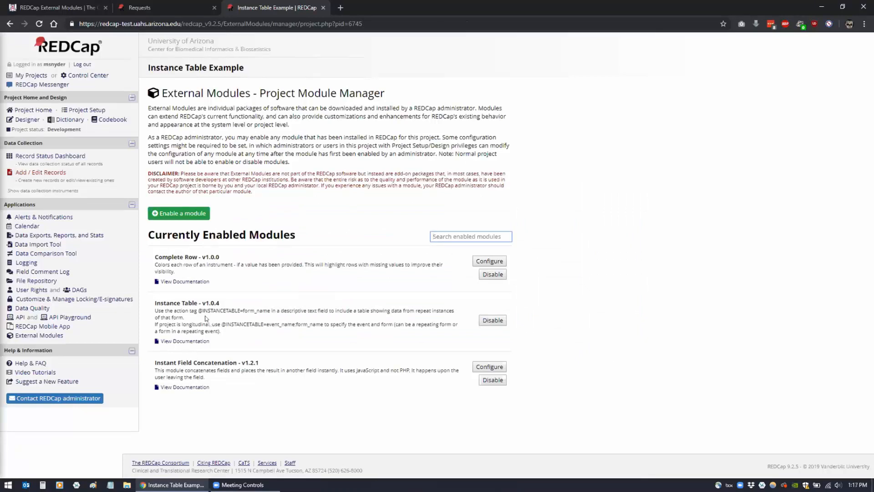
drag(199, 311, 270, 311)
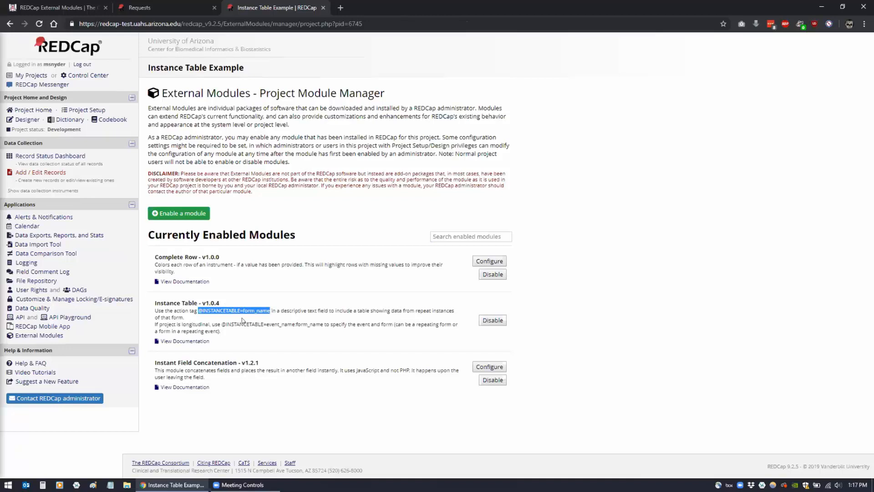
click(308, 204)
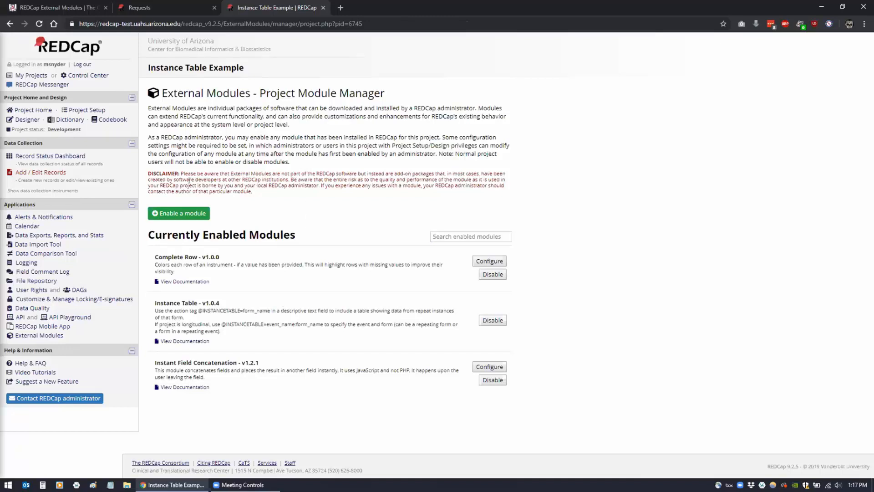
click(21, 120)
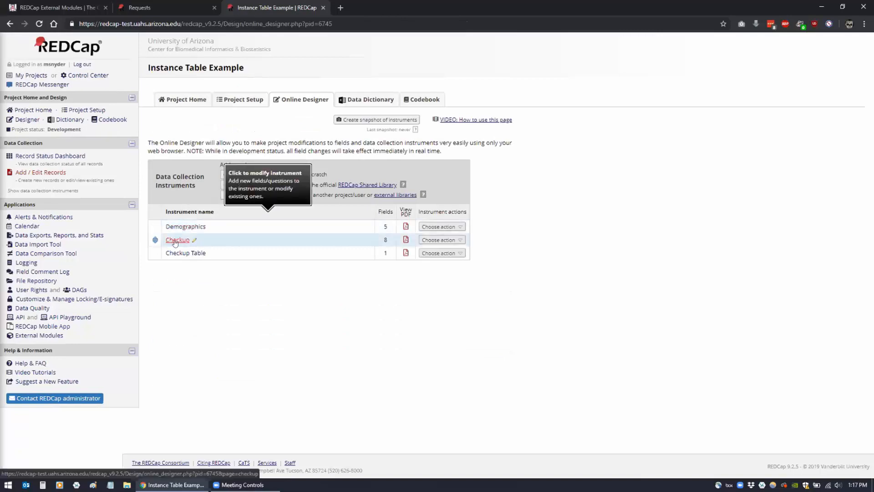
click(181, 242)
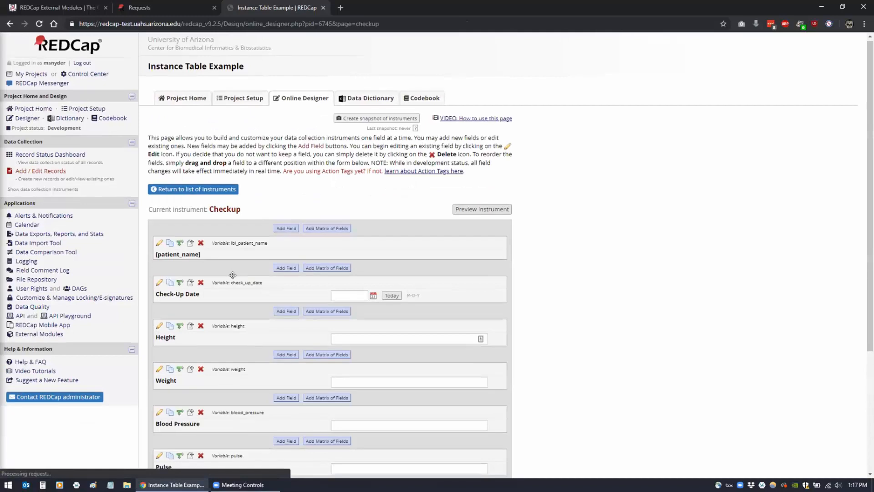
scroll(234, 278, down, 3)
scroll(234, 278, down, 2)
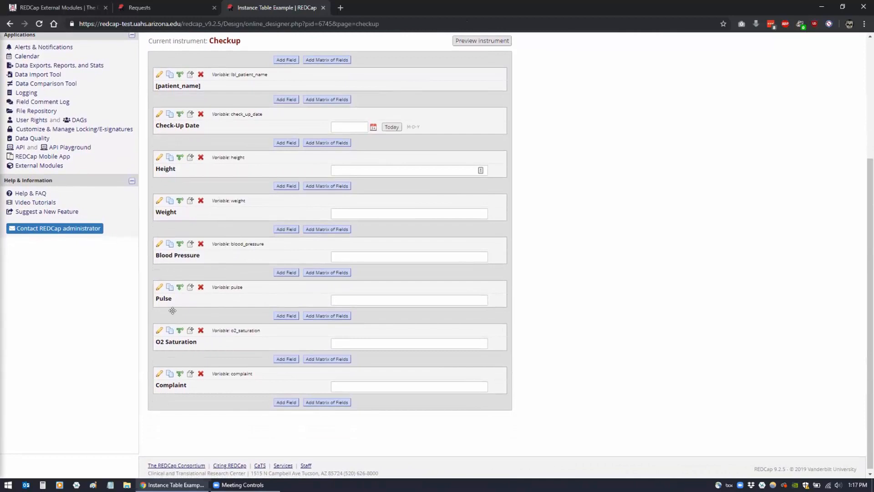
scroll(172, 310, up, 1)
scroll(171, 310, up, 2)
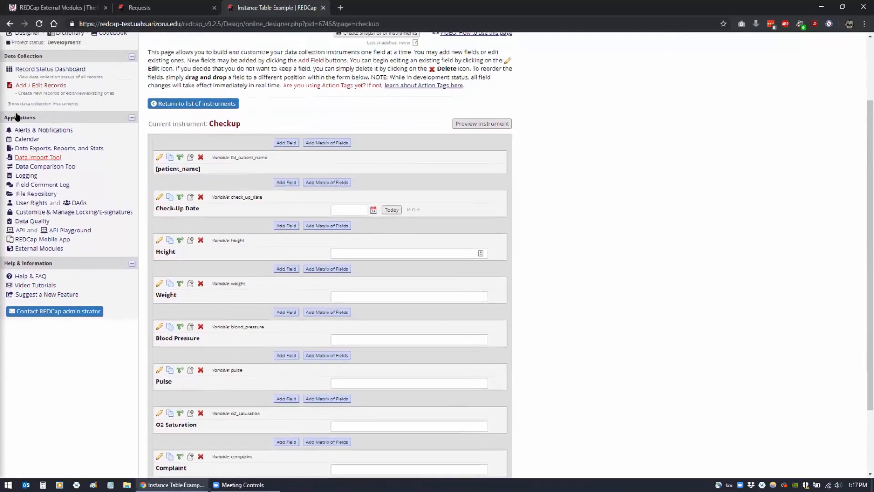
click(26, 77)
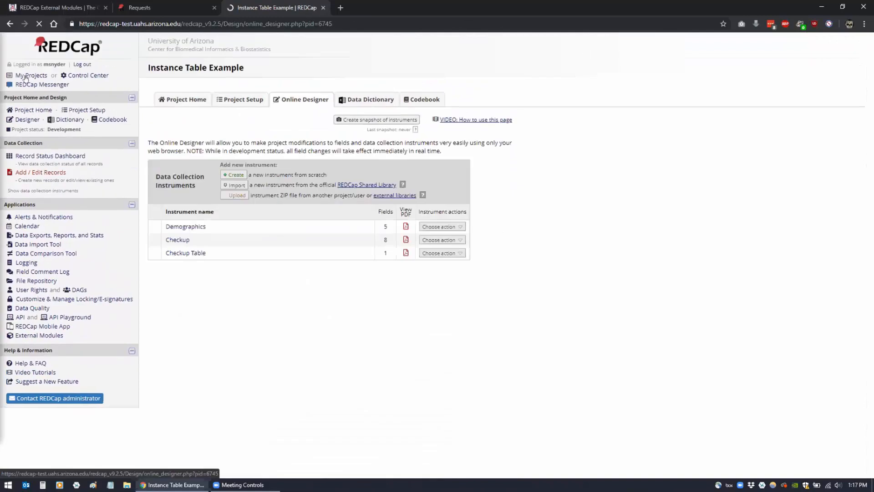
click(27, 157)
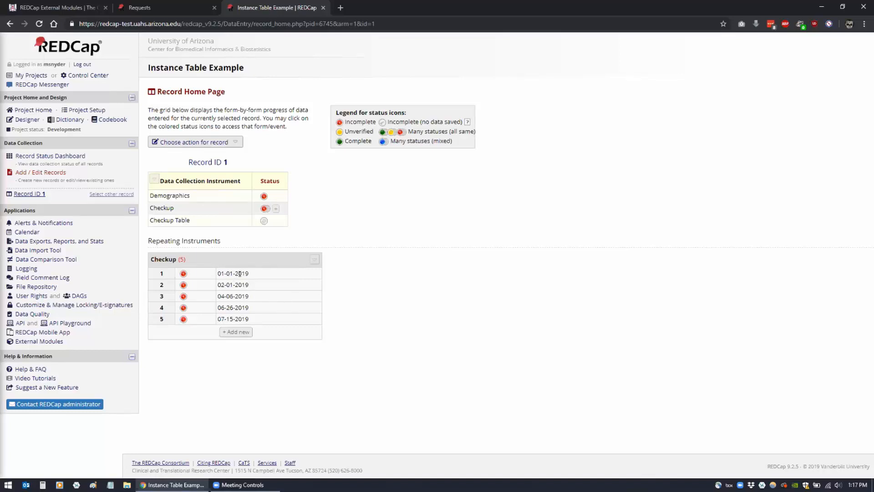
View record 1's Checkup instance dated 01-01-2019, then go to Project Setup
click(182, 273)
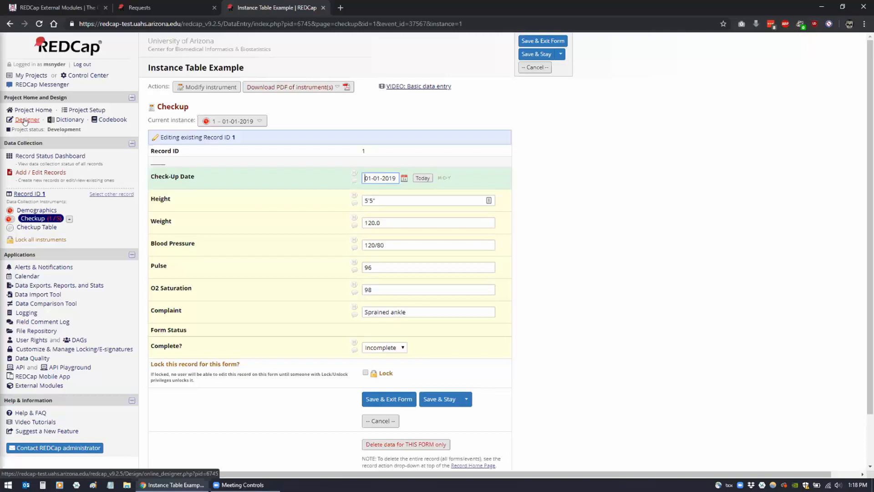
click(79, 111)
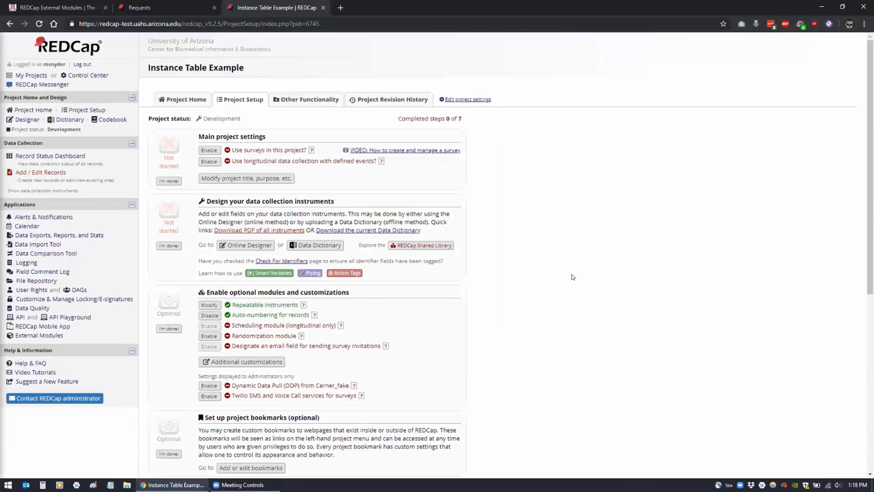
Open the Repeatable instruments settings from Project Setup
scroll(544, 293, down, 2)
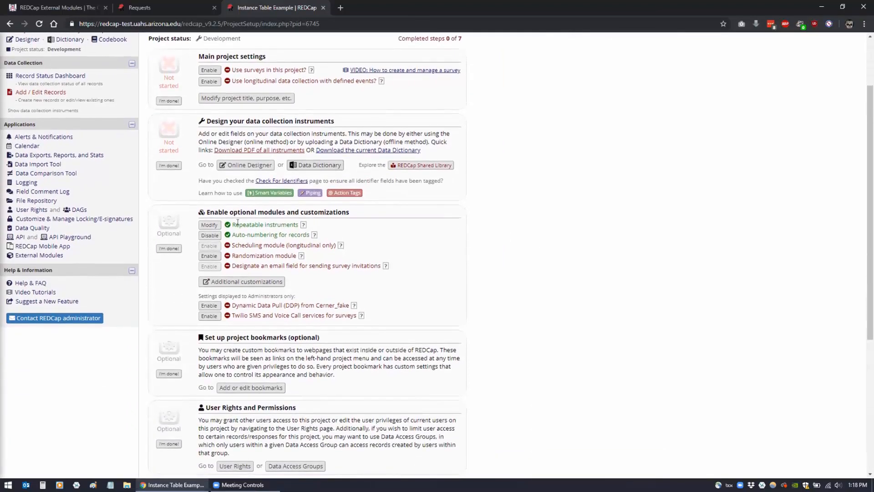
click(209, 225)
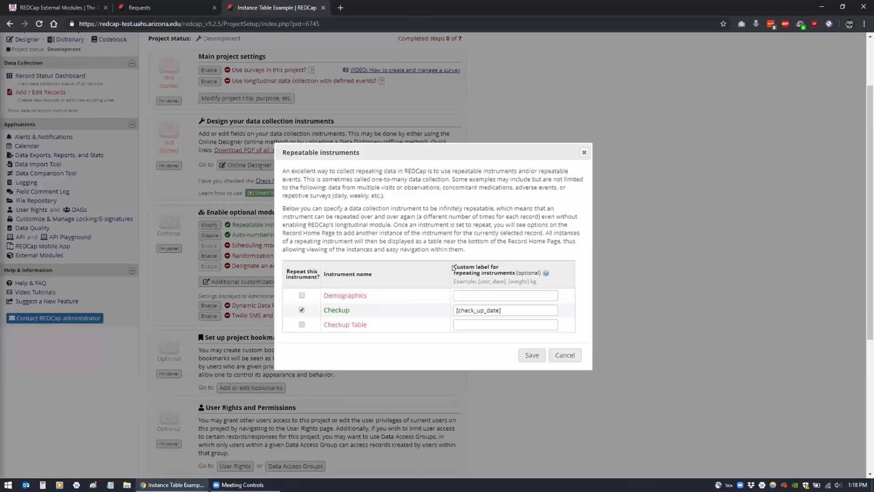
drag(453, 267, 518, 273)
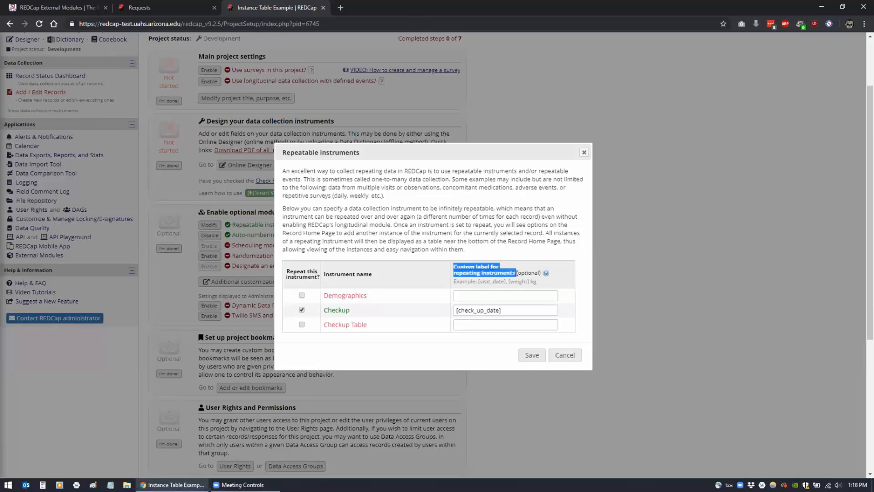
click(508, 268)
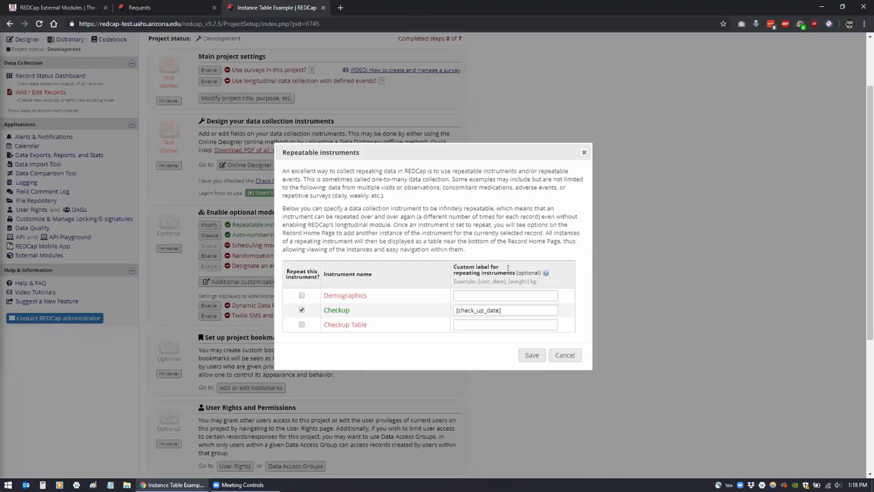
Replace Checkup's custom label [check_up_date] with [last_name], [first_name] and save
click(521, 309)
drag(501, 310, 450, 311)
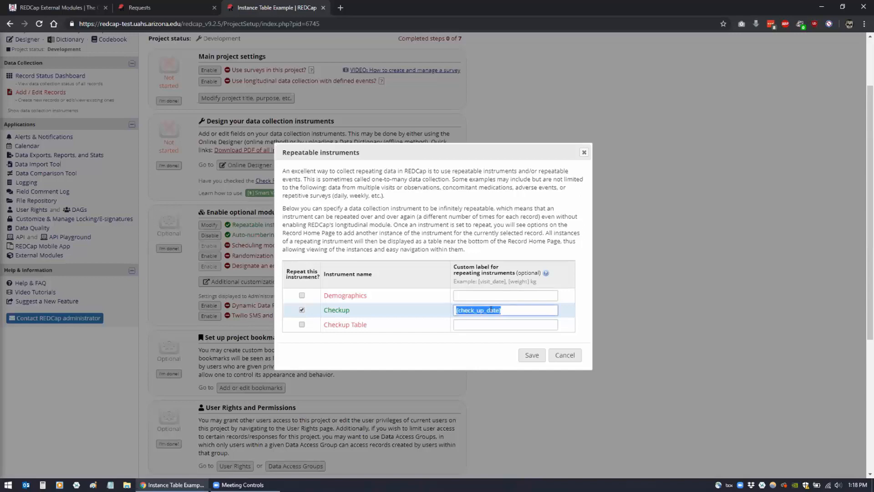
click(509, 306)
drag(509, 306, 447, 309)
text([first_name)
key(BackSpace)
key(BackSpace)
key(BackSpace)
key(BackSpace)
key(BackSpace)
key(BackSpace)
key(BackSpace)
key(BackSpace)
key(BackSpace)
key(BackSpace)
key(BackSpace)
key(BackSpace)
text([last_name], [firt)
key(BackSpace)
key(BackSpace)
text(rst_name])
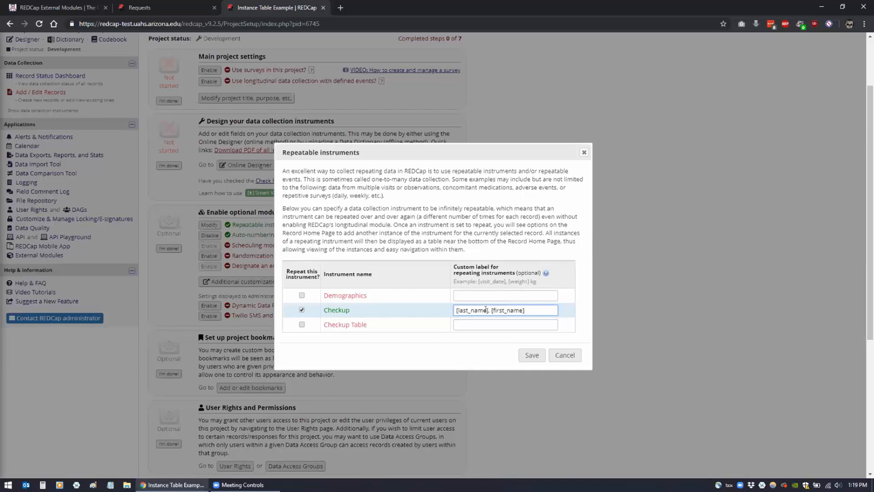
click(522, 355)
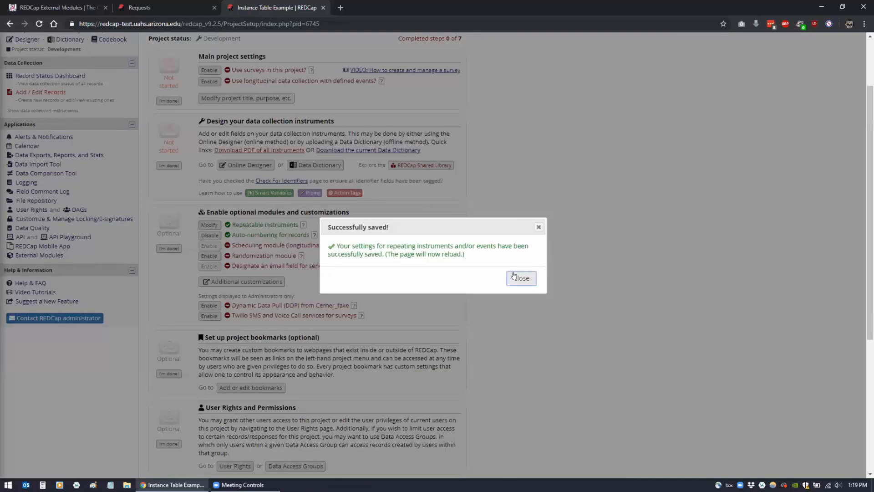
Preview record 1's name-labelled Checkup instances on the Record Status Dashboard, then open record 1
click(521, 280)
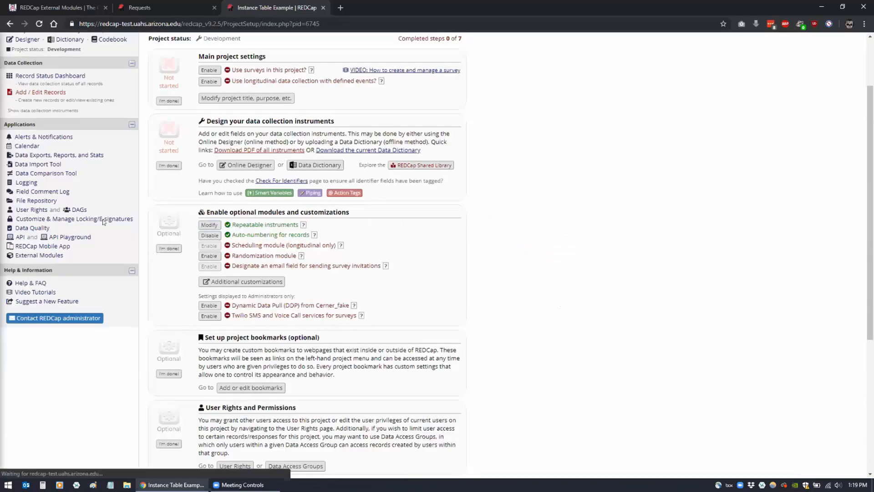
click(33, 156)
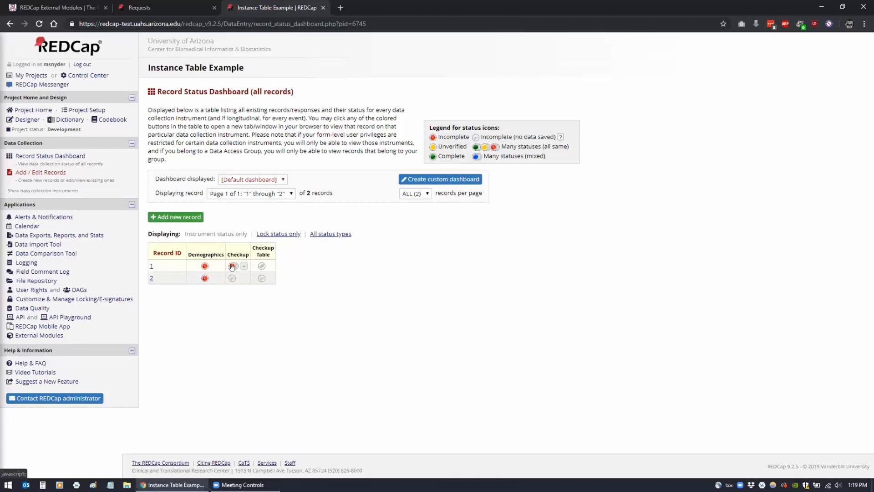
click(232, 266)
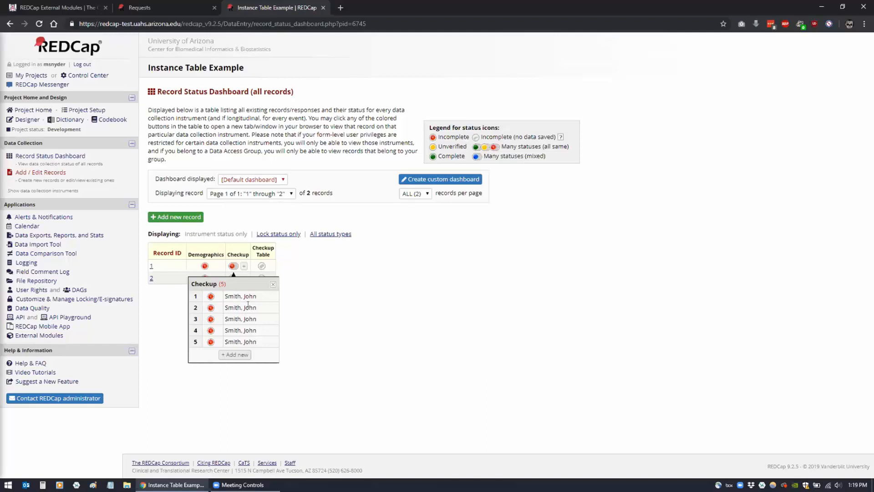
click(273, 286)
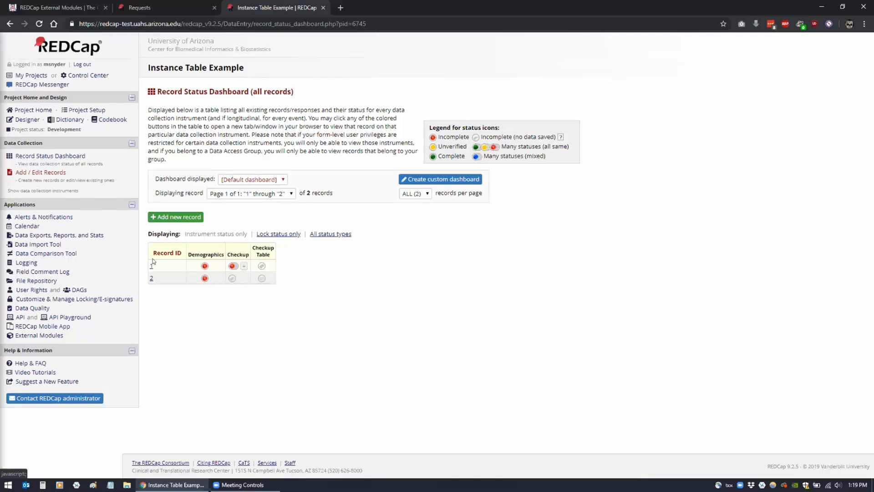
click(152, 267)
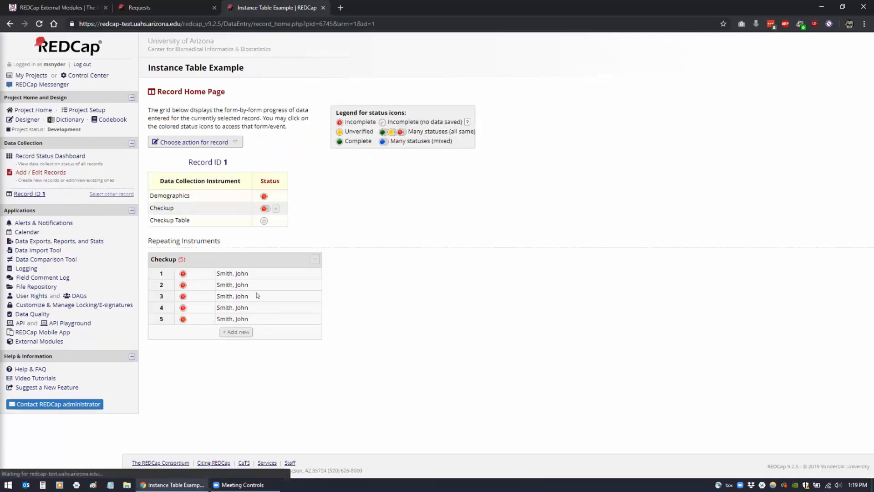
Review the Checkup instrument's fields in the Designer, then return to Project Setup
click(94, 112)
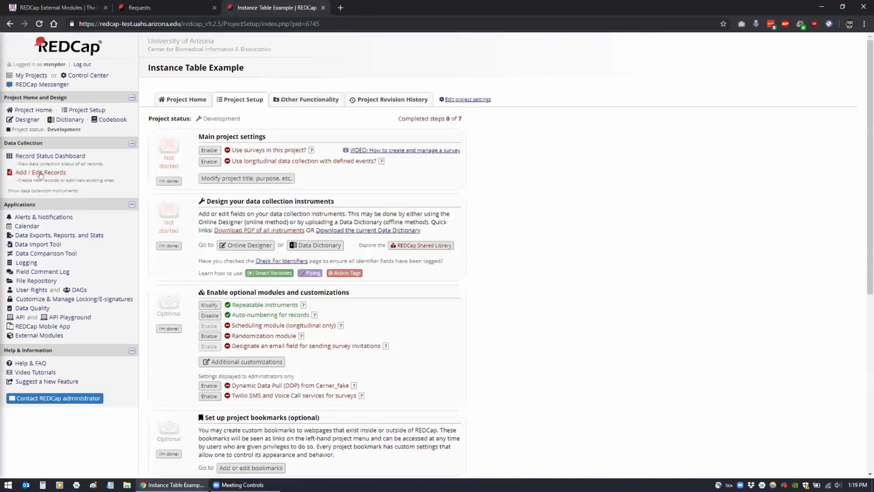
click(25, 120)
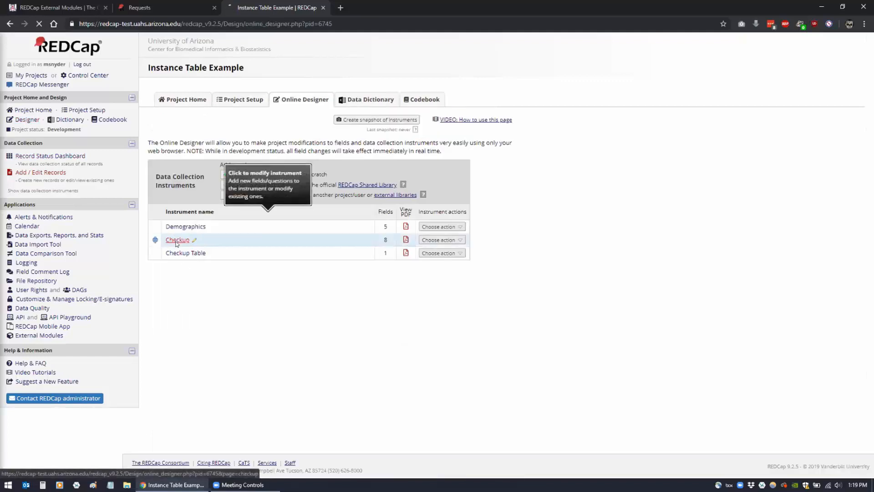
click(177, 240)
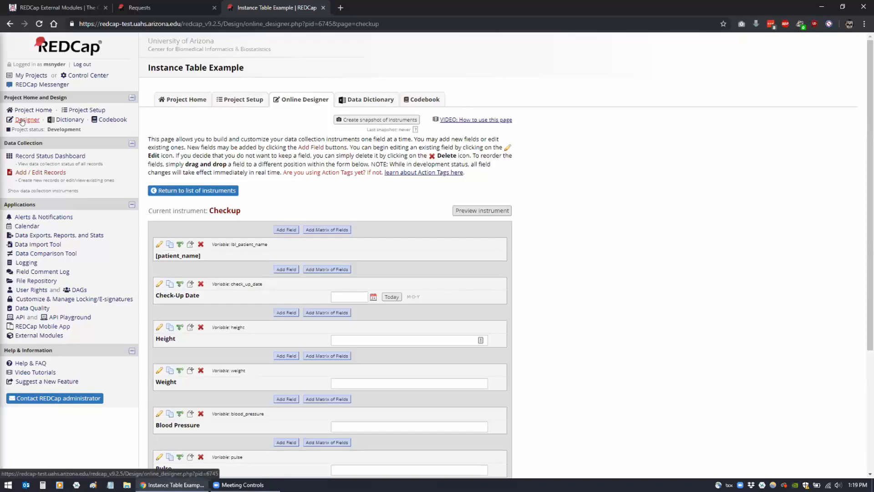
click(80, 109)
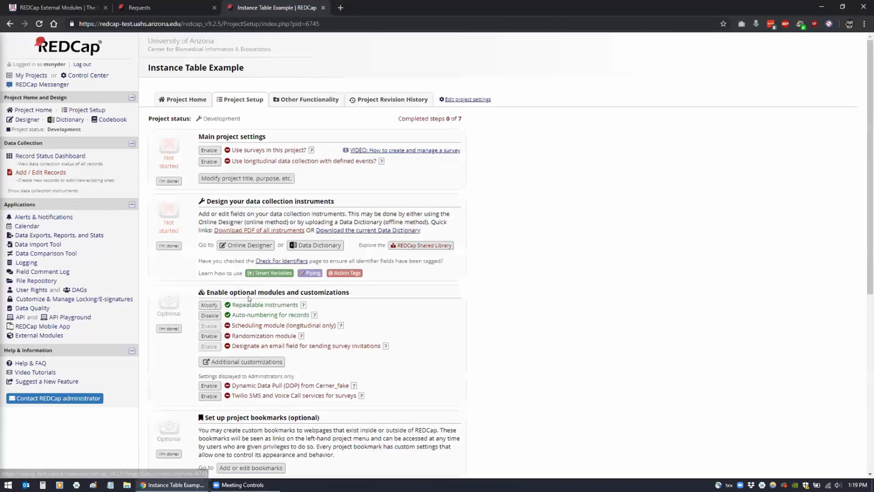
Restore Checkup's repeating label to [check_up_date], save, and open record 1's home page
click(211, 304)
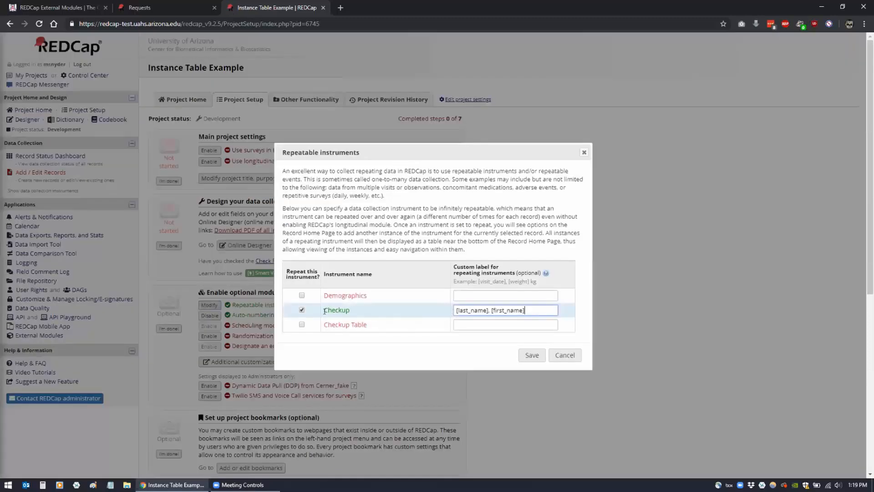
key(ctrl+a)
key(BackSpace)
text([check_up_date])
click(532, 360)
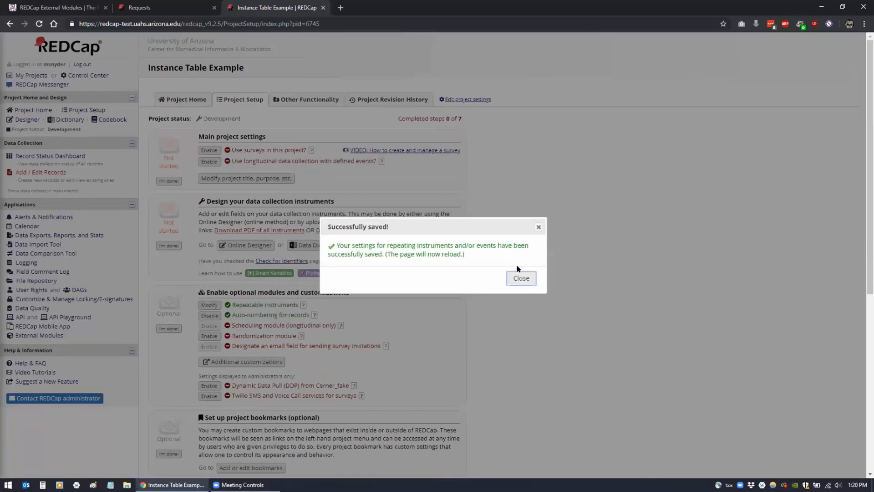
click(521, 278)
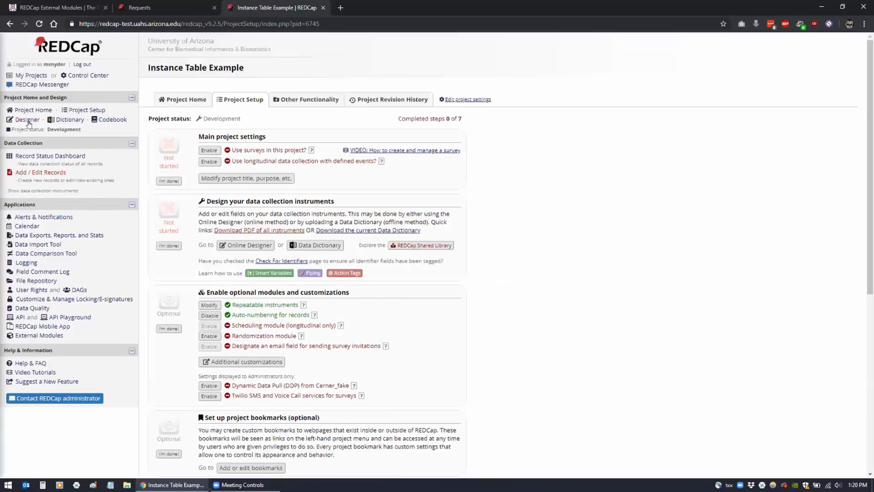
click(33, 156)
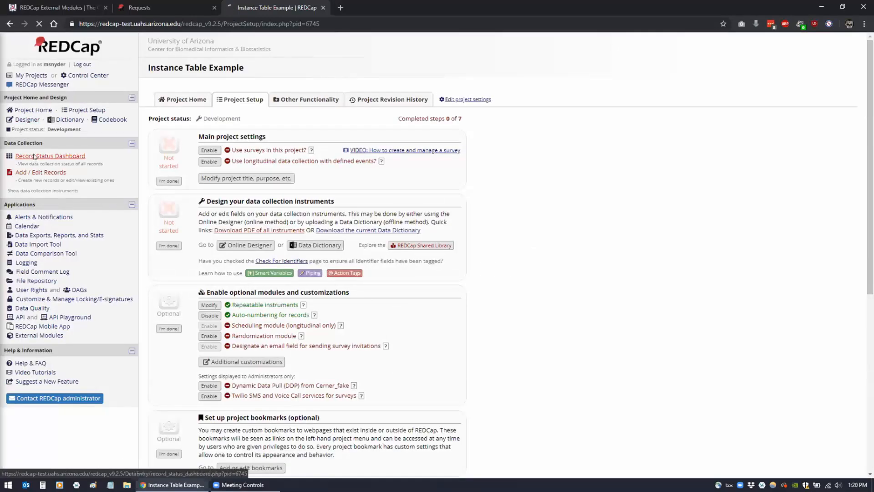
click(152, 267)
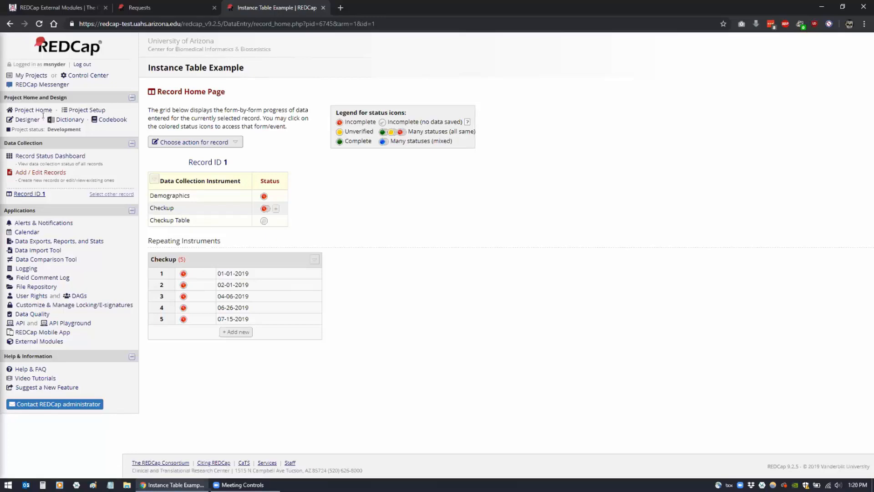
click(28, 120)
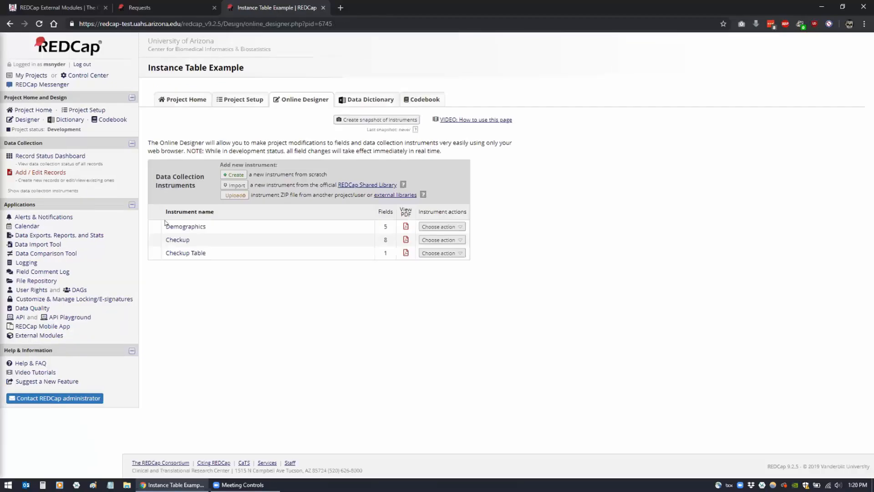
click(180, 253)
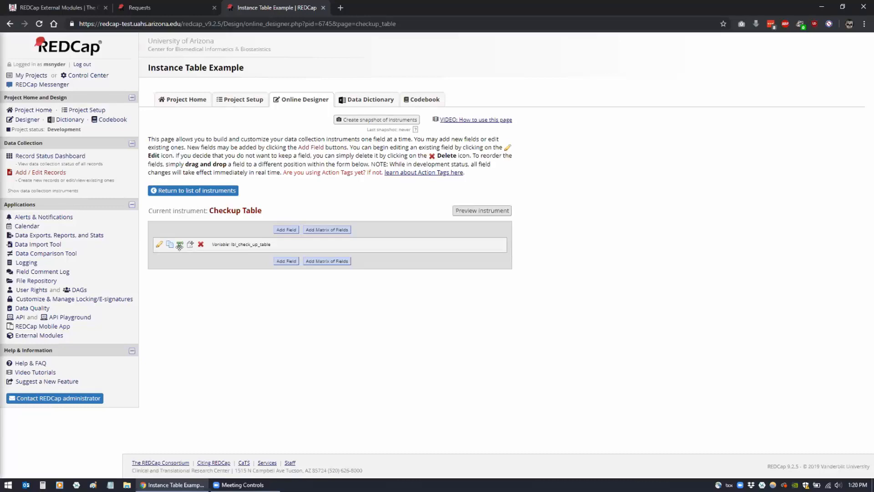
click(158, 244)
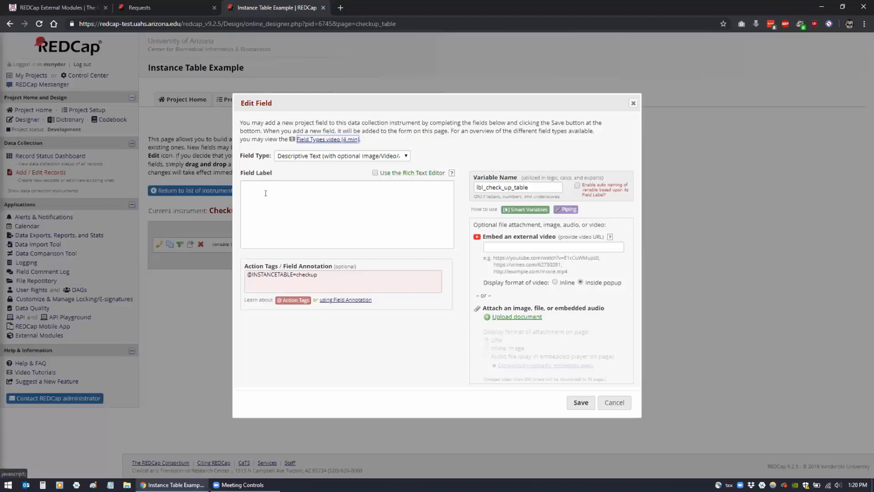
click(287, 157)
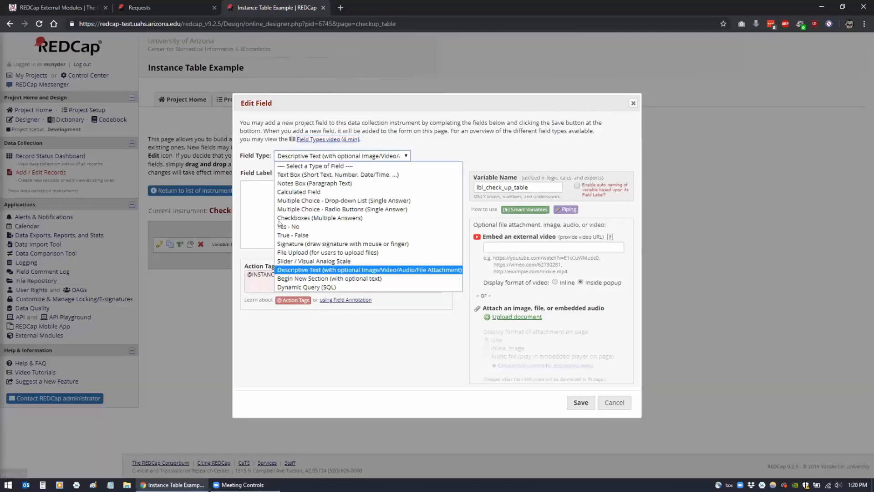
click(295, 271)
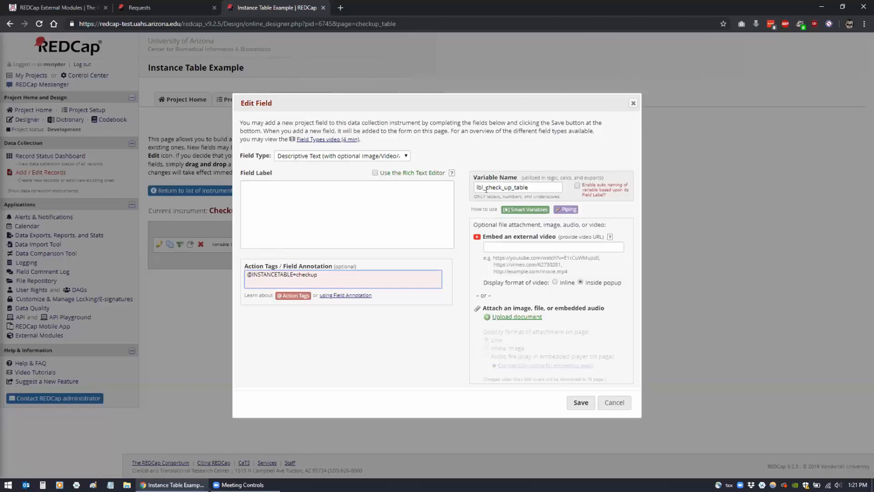
click(581, 402)
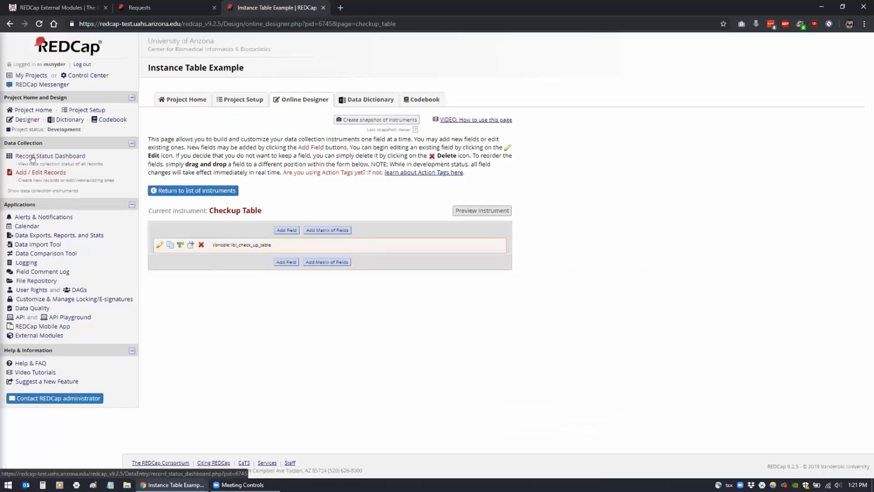
Open record 1's Checkup Table form and its 01-01-2019 Checkup instance 1
click(32, 156)
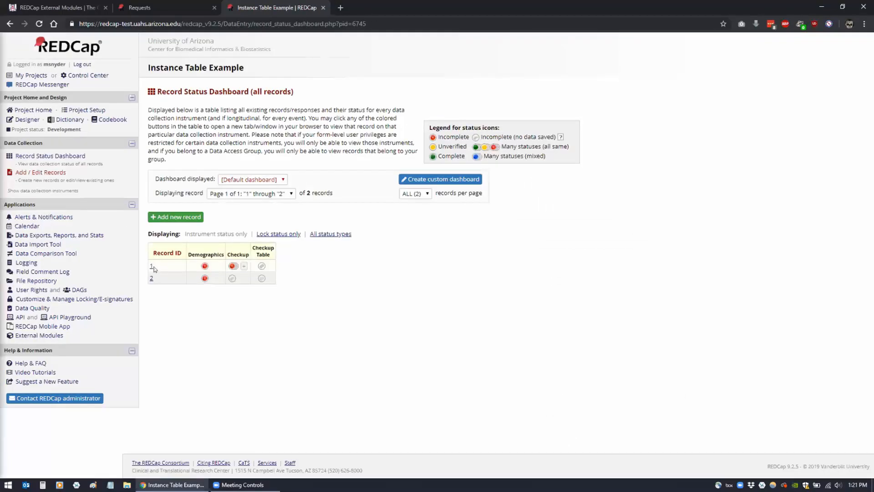
click(262, 267)
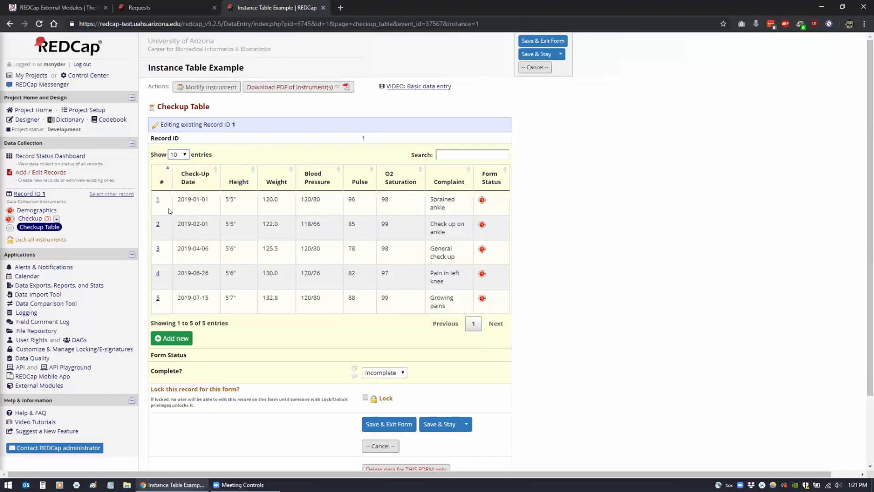
click(157, 200)
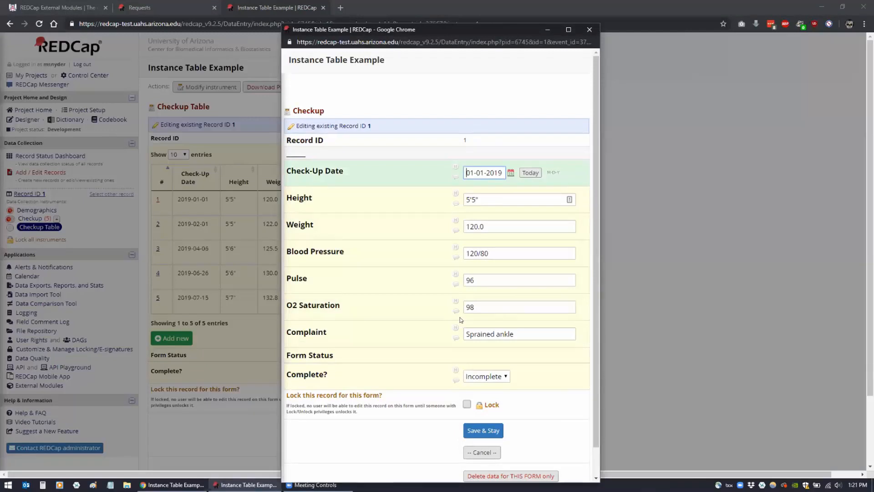
Append ", put ice on it." to checkup 1's complaint, save, and refresh the table
click(521, 334)
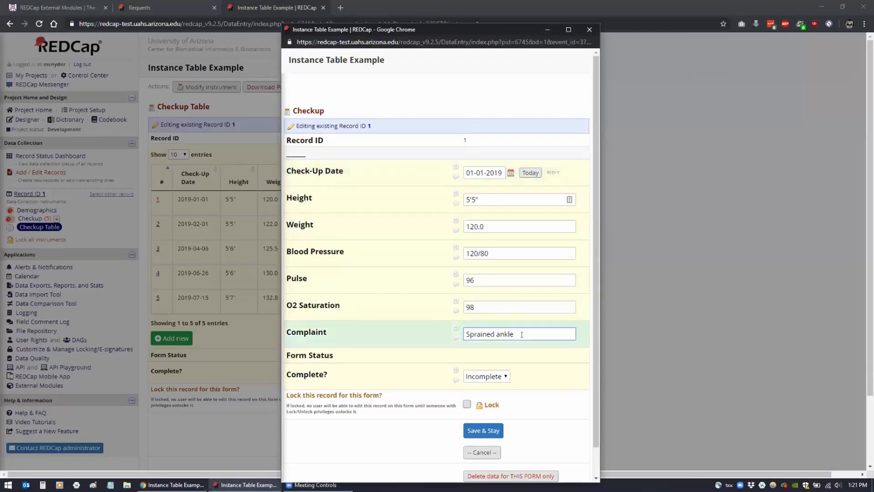
text(, put ice on it.)
click(479, 437)
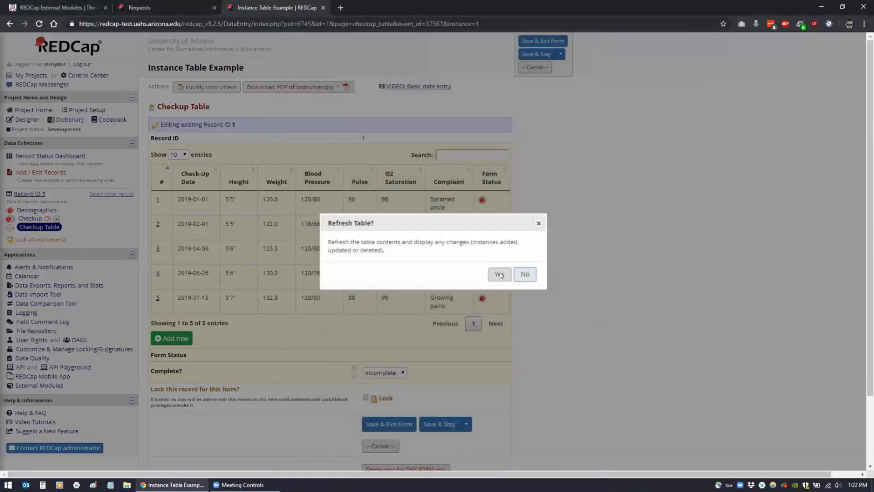
click(500, 275)
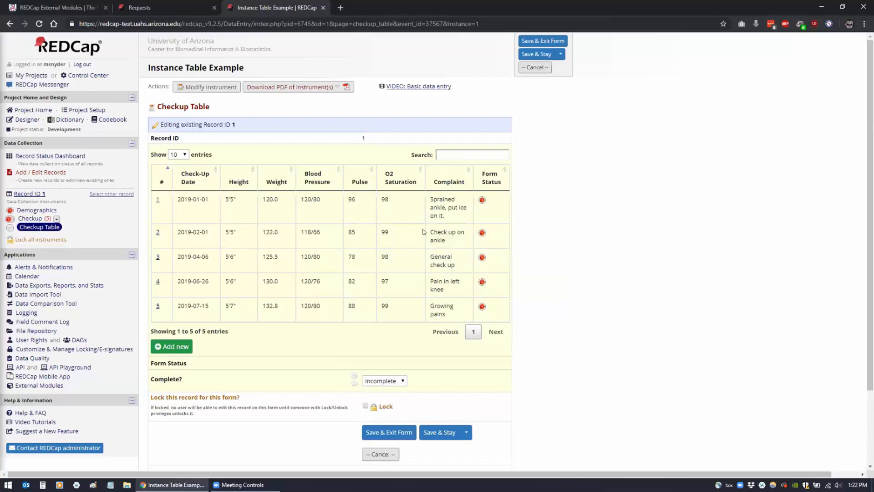
click(451, 153)
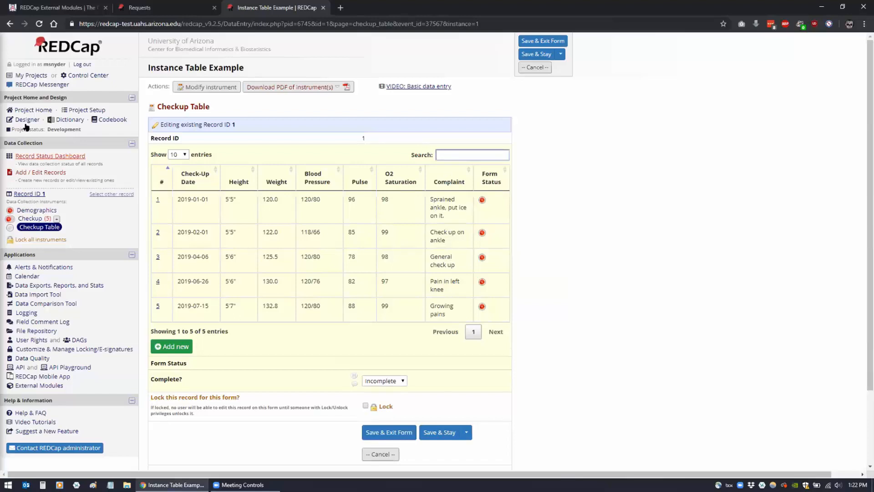
Disable the Complete Row external module, then reopen record 1's Checkup Table form
click(29, 386)
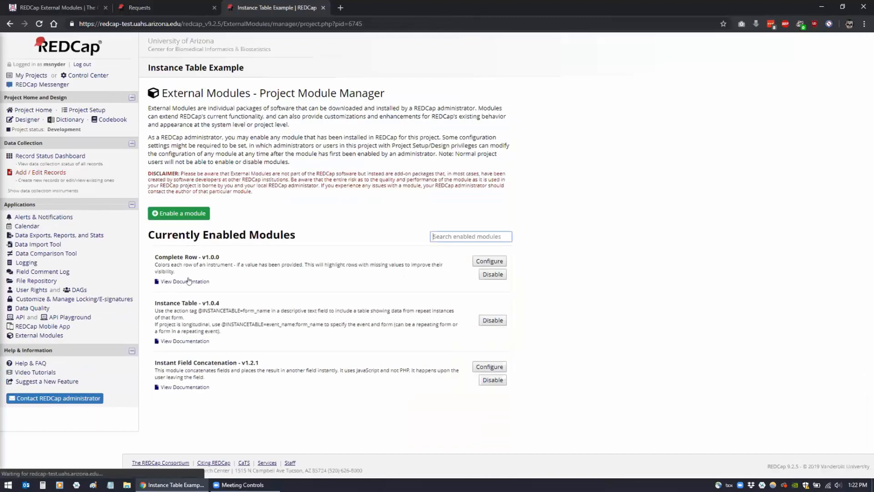
click(502, 274)
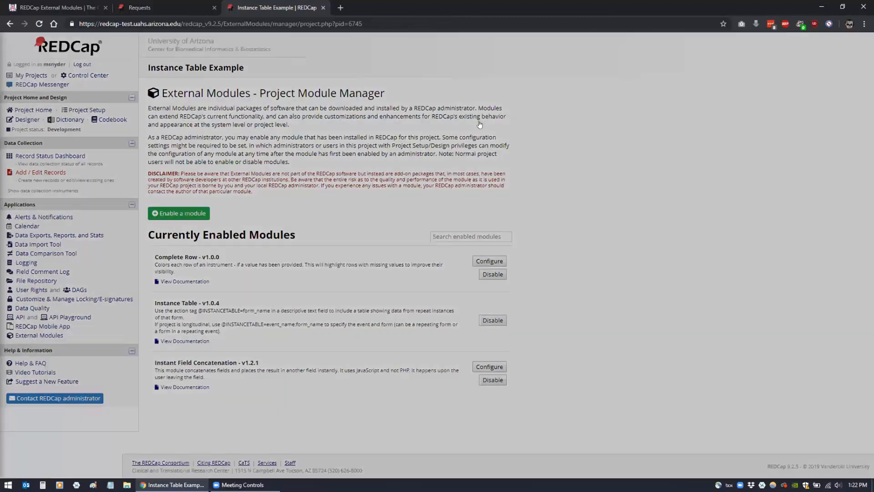
click(518, 121)
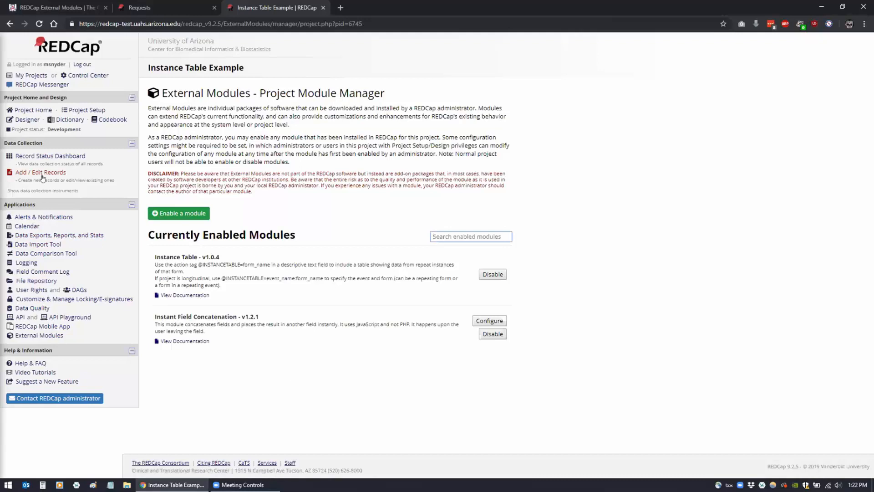
click(43, 156)
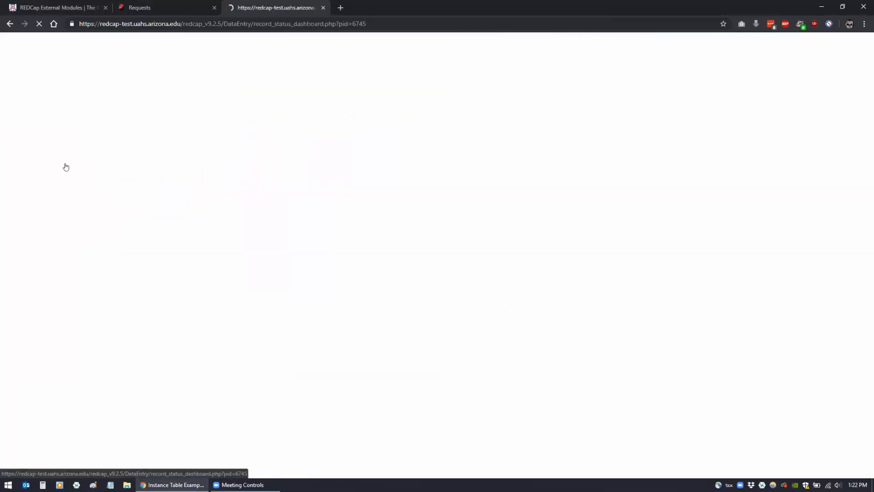
click(260, 267)
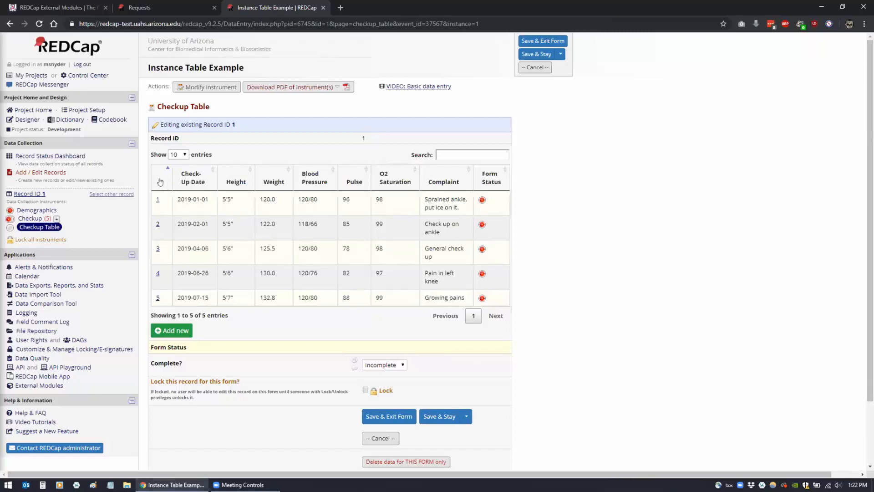
Sort the Checkup Table by date, height, weight and blood pressure, then back by instance
click(191, 181)
click(230, 181)
click(274, 181)
click(313, 185)
click(163, 184)
Start Checkup instance #6 with today's date, height 5'8" and weight 132.0
click(164, 328)
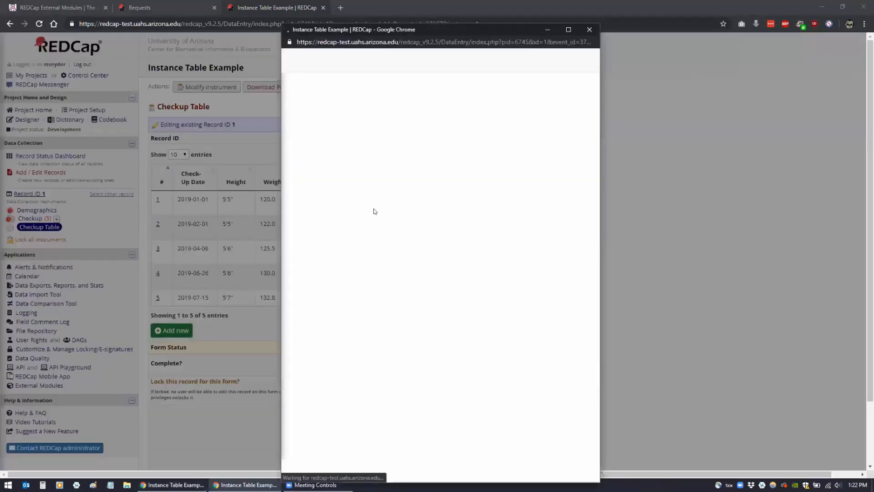
click(530, 173)
click(479, 200)
text(5'8")
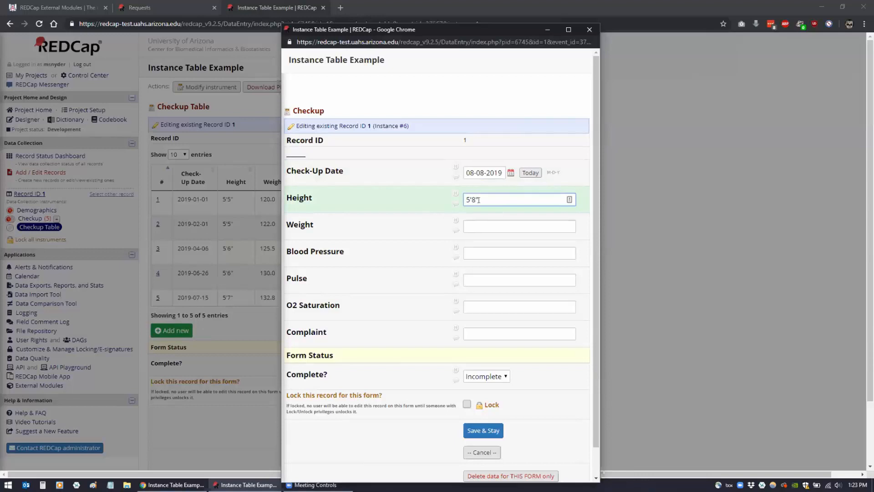
key(Tab)
text(132)
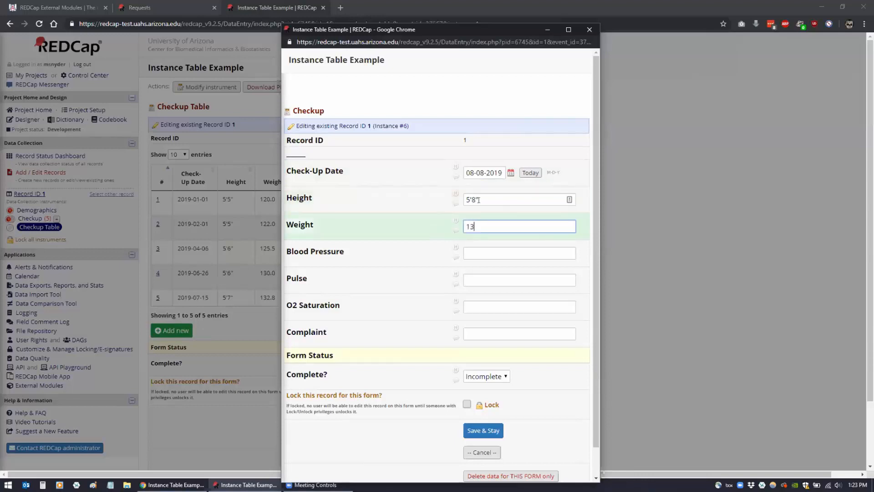
key(Tab)
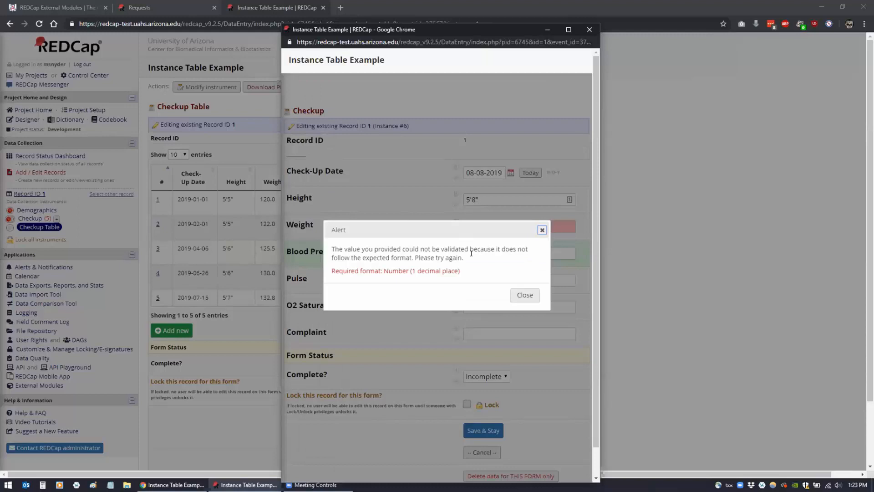
click(524, 295)
text(.0)
Enter blood pressure 120/80, pulse 96, O2 95 and complaint "Routine check-up", then save
key(Tab)
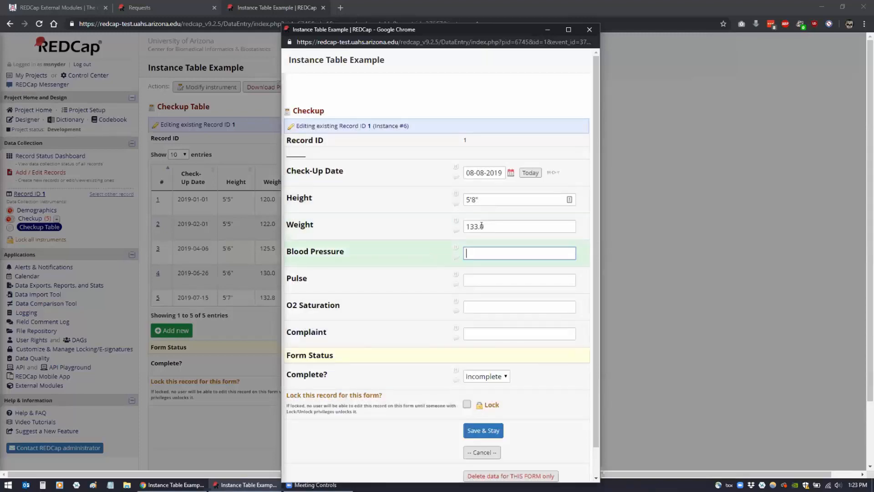
text(120/80)
key(Tab)
text(96)
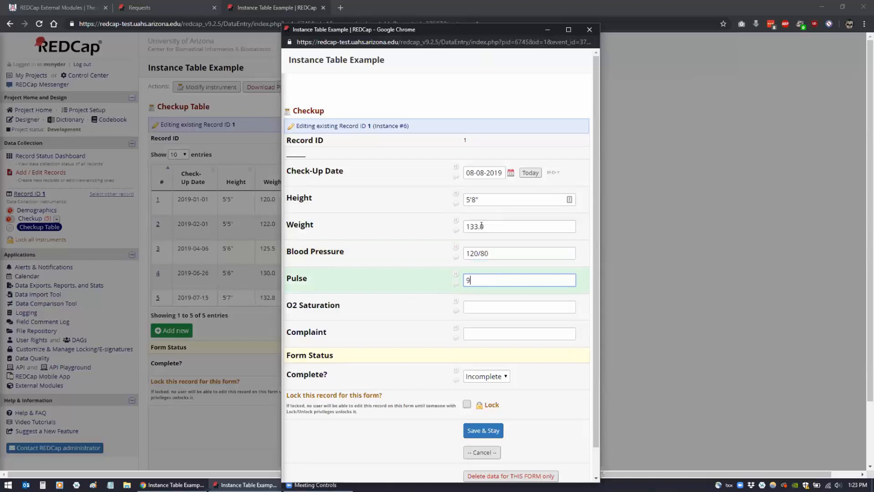
key(Tab)
text(95)
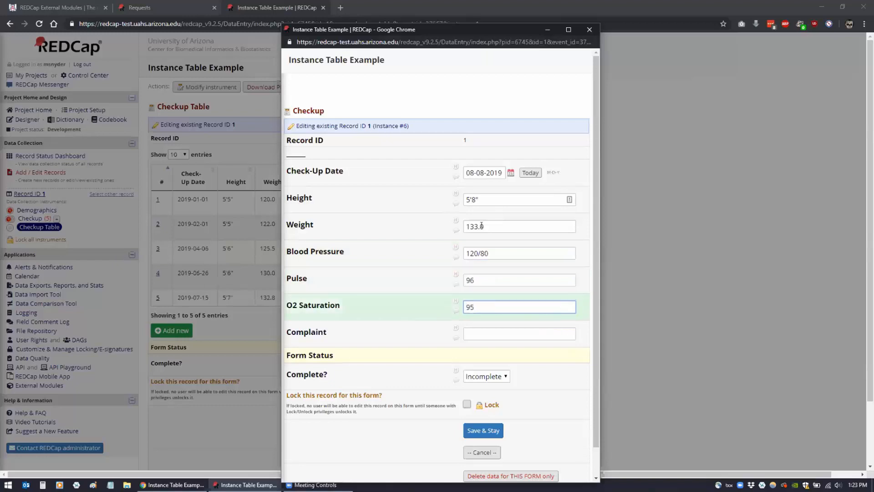
key(Tab)
text(Routine check-u)
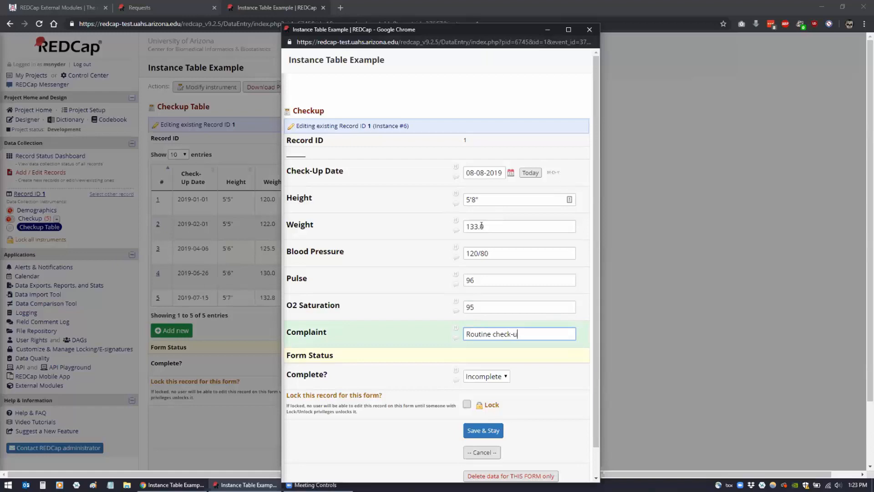
text(p)
click(470, 429)
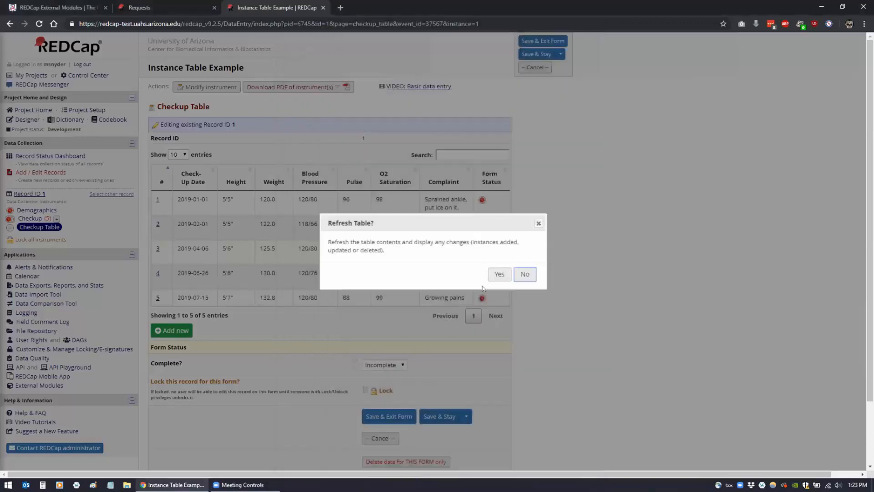
Refresh the Checkup list, then open record 1's home page in a new tab
click(499, 274)
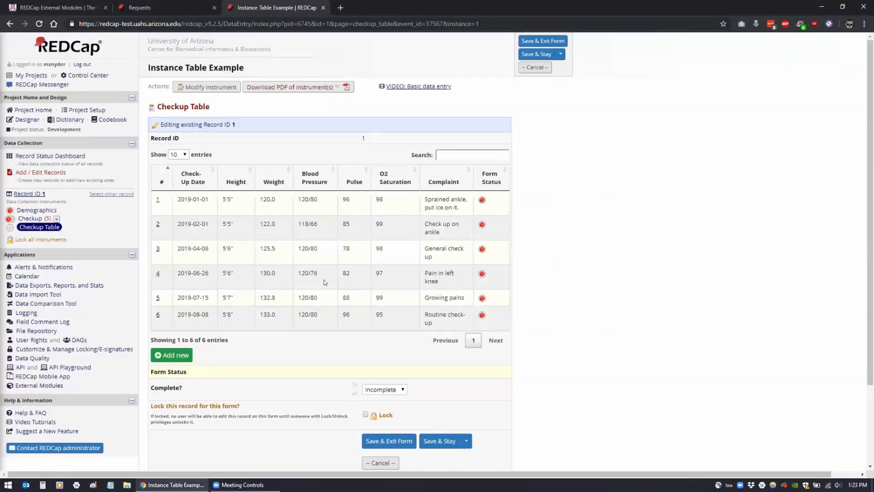
right_click(46, 156)
click(120, 166)
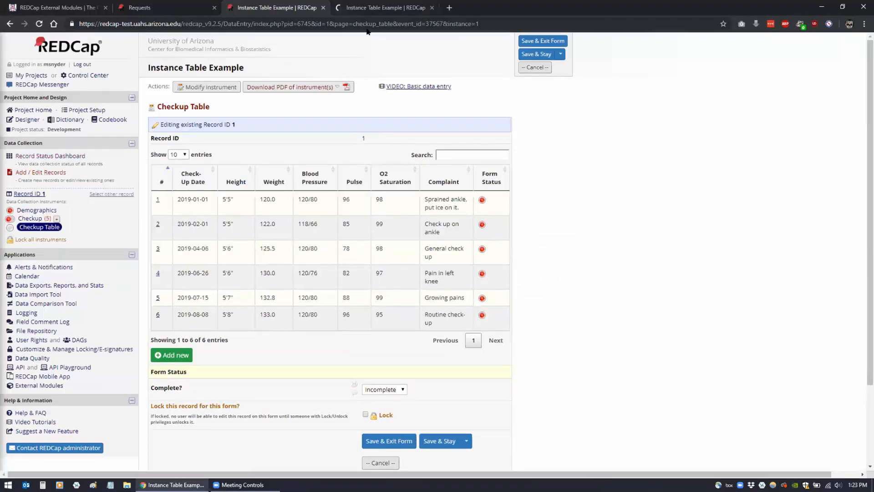
click(377, 8)
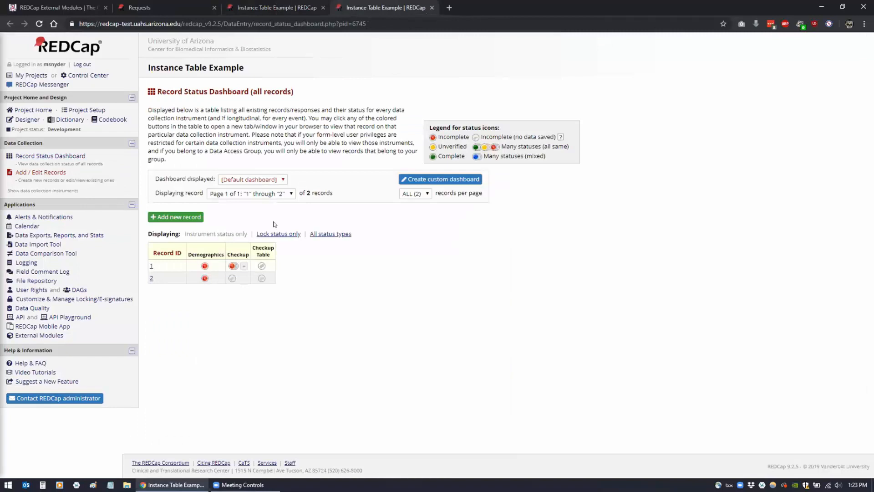
click(151, 266)
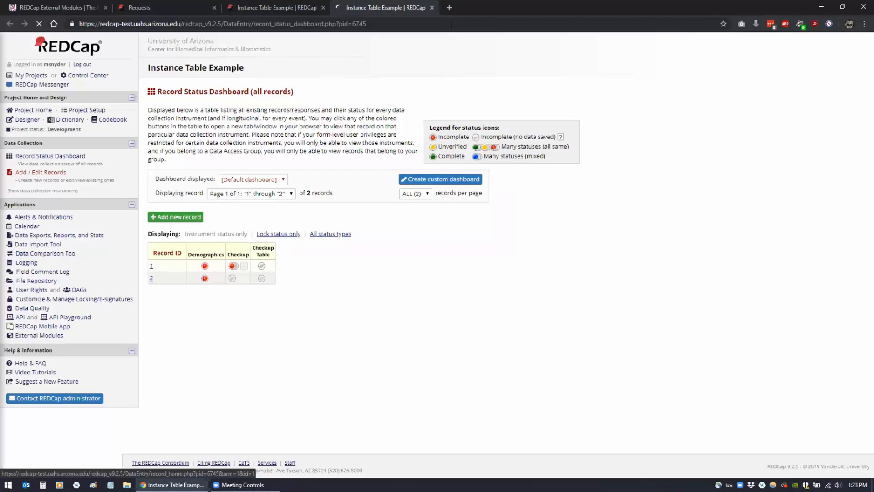
Move record 1's home page into its own window beside the Checkup Table window
drag(501, 7, 174, 28)
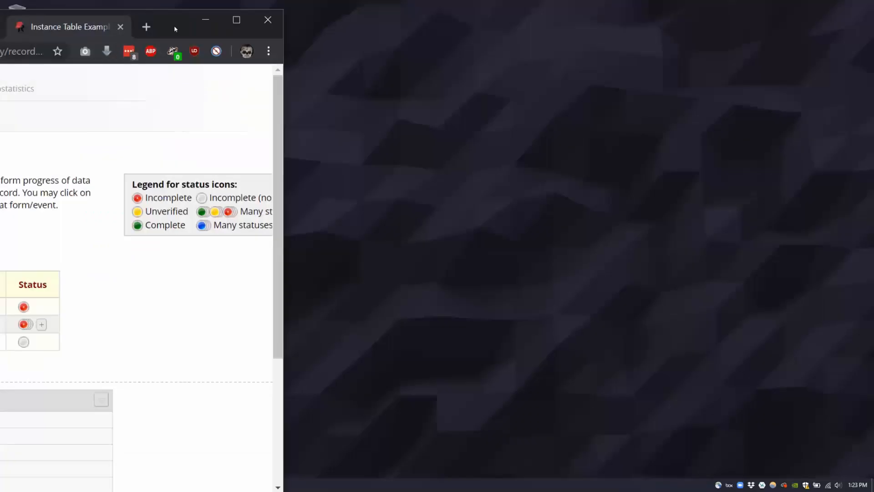
key(super+Right)
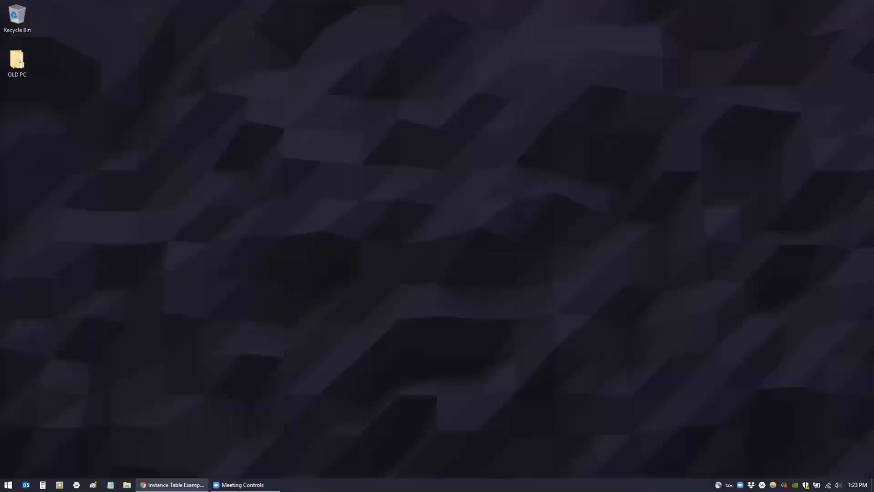
key(super+Right)
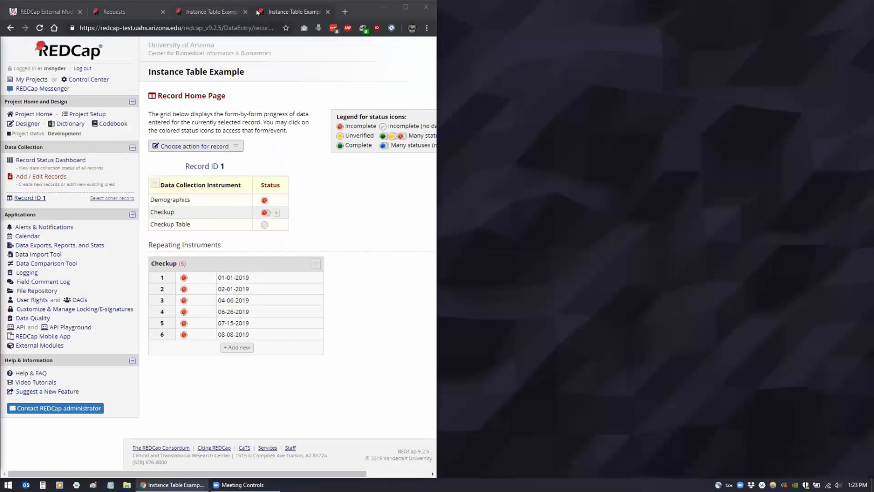
drag(304, 13, 317, 32)
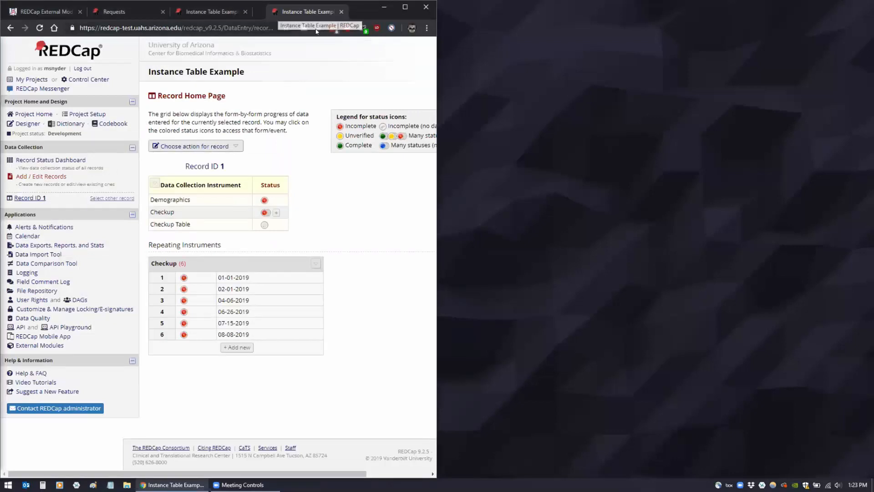
drag(733, 13, 873, 13)
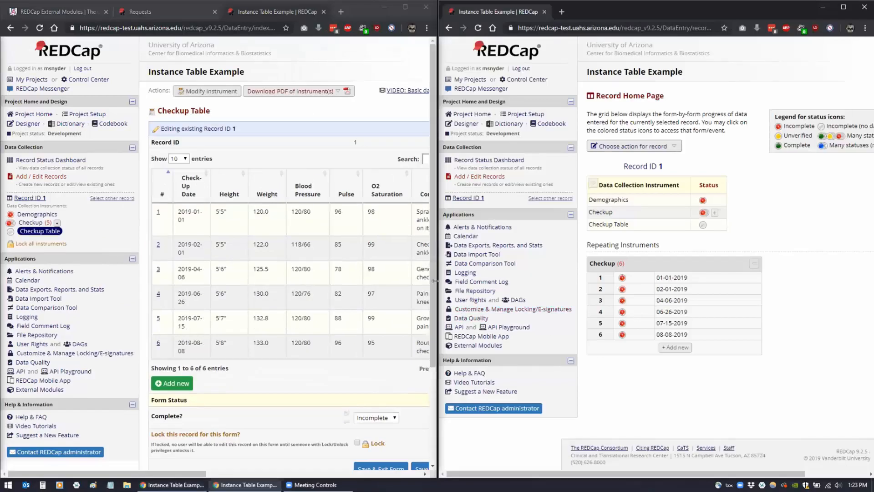
drag(435, 261, 516, 262)
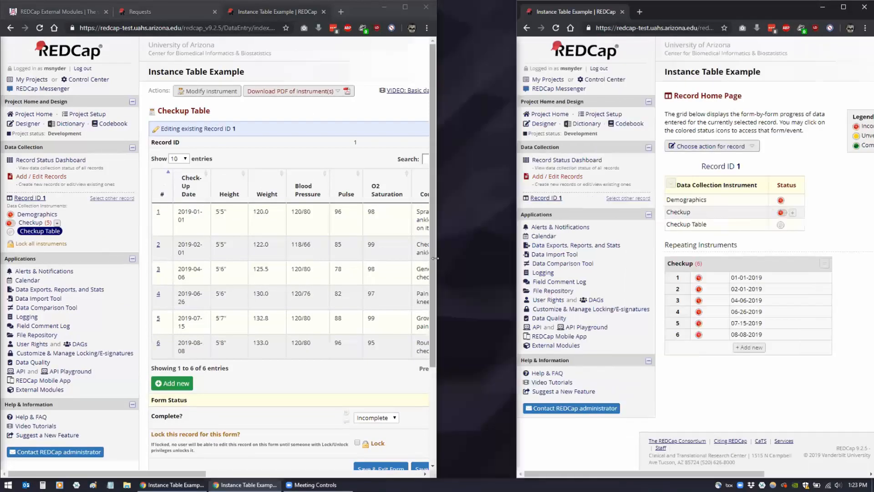
click(435, 258)
drag(435, 258, 516, 262)
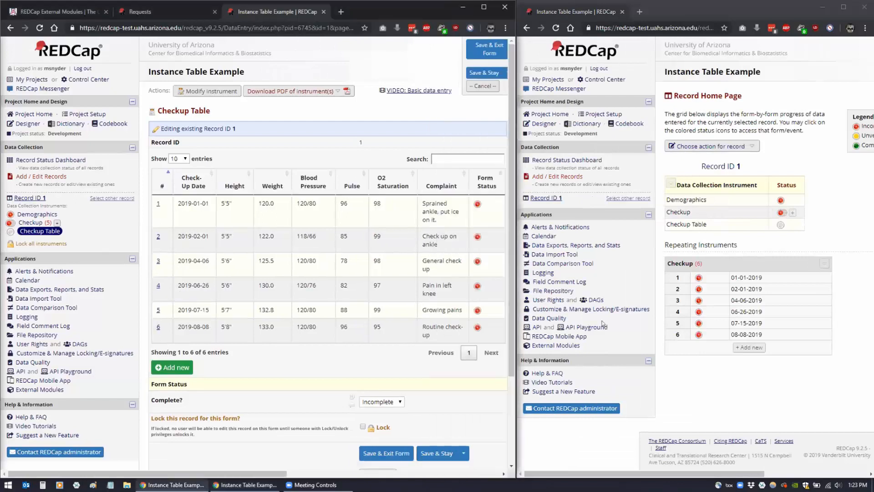
click(808, 211)
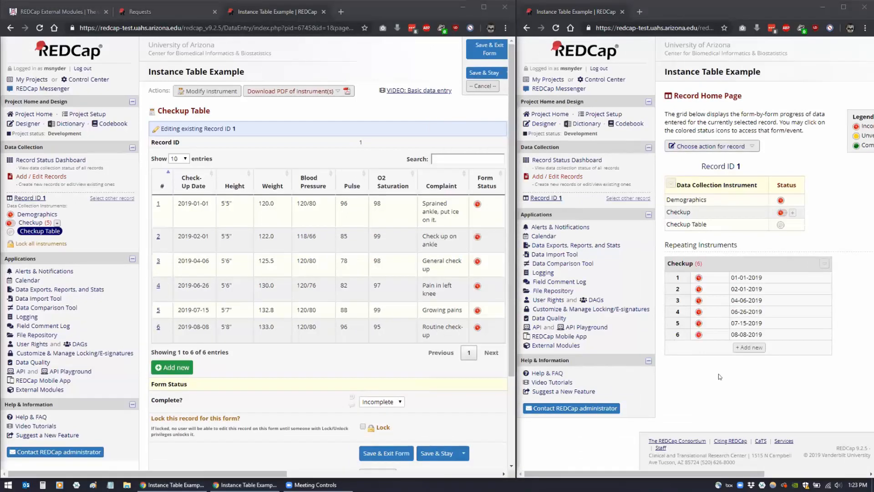
Open Checkup instance 1 from record home, return, and maximize the Checkup Table window
click(699, 277)
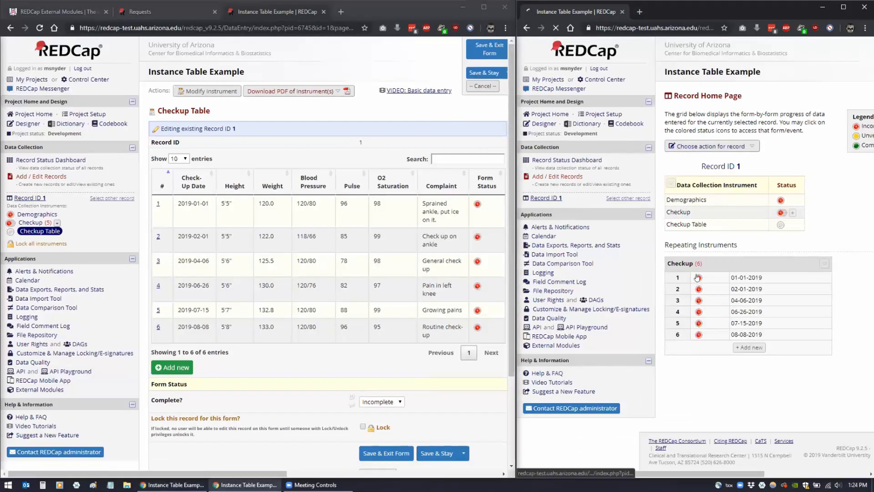
click(527, 28)
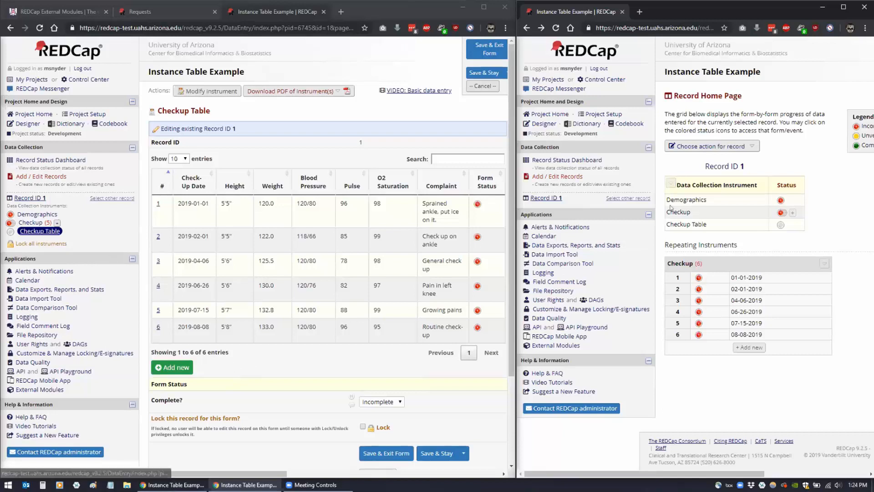
drag(513, 60, 569, 40)
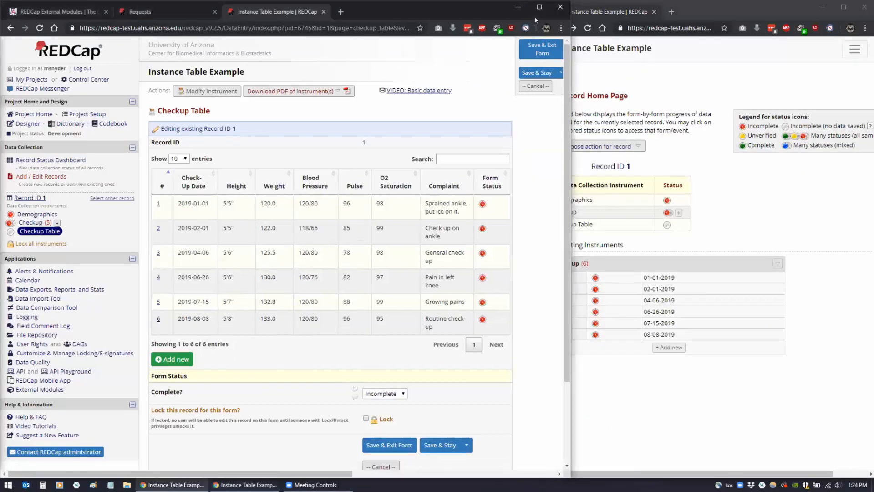
click(539, 7)
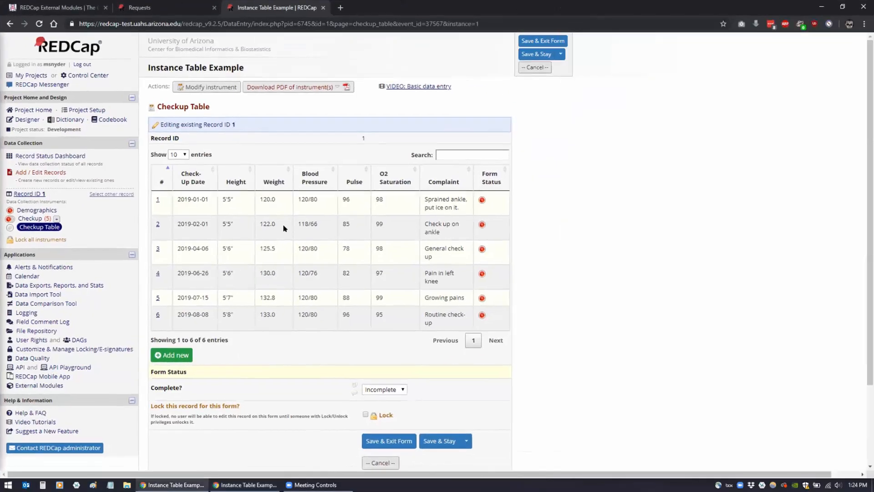
Create a new instrument named Demo Table placed after Checkup Table
click(21, 120)
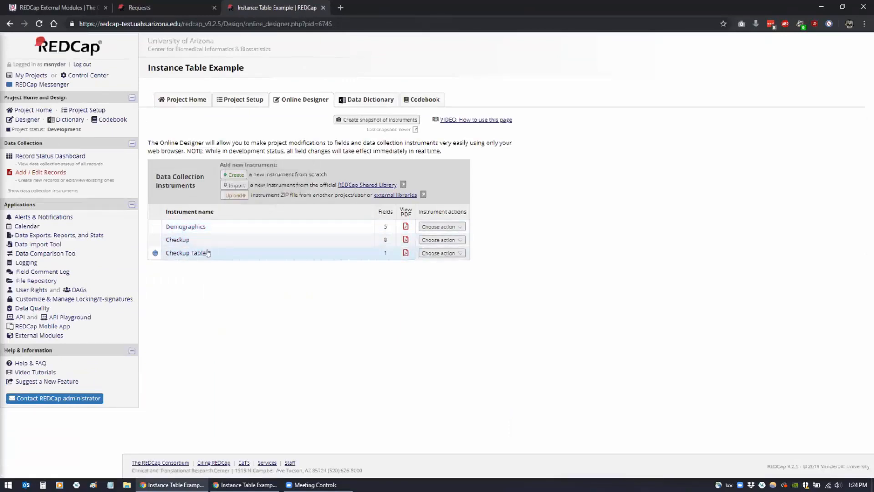
click(234, 175)
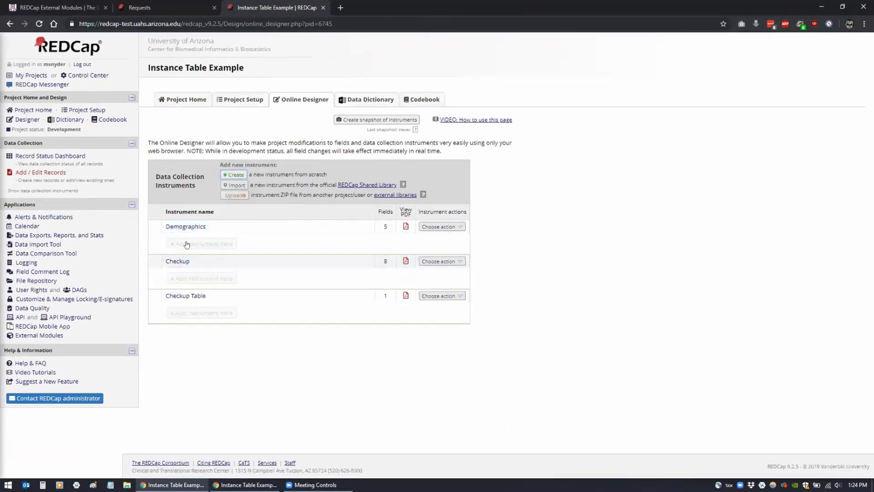
click(179, 313)
text(Demo Table)
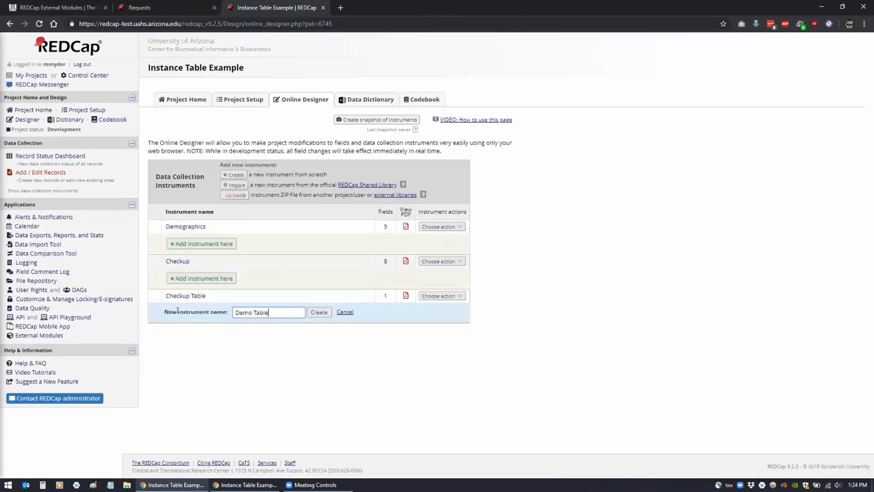
click(315, 312)
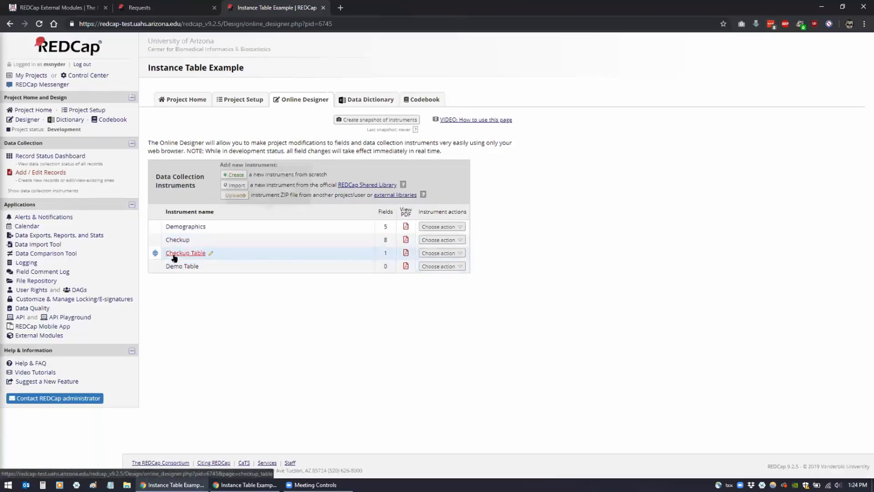
click(173, 256)
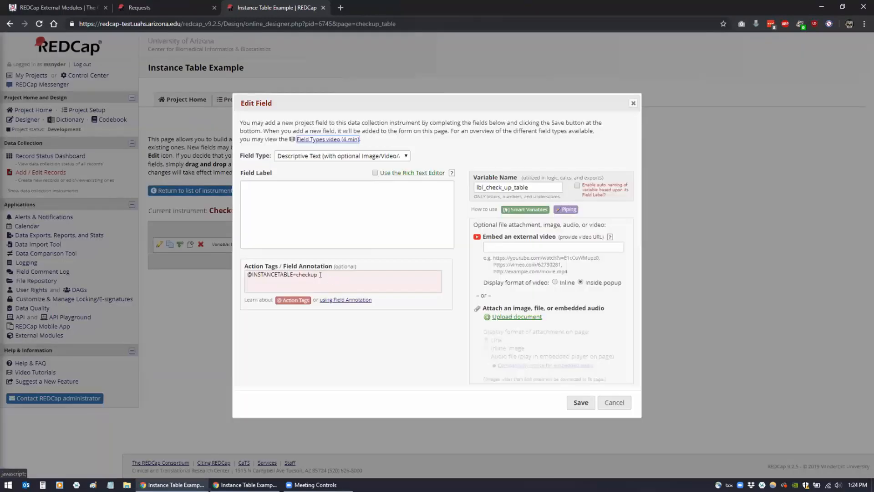
drag(317, 275, 241, 268)
key(ctrl+c)
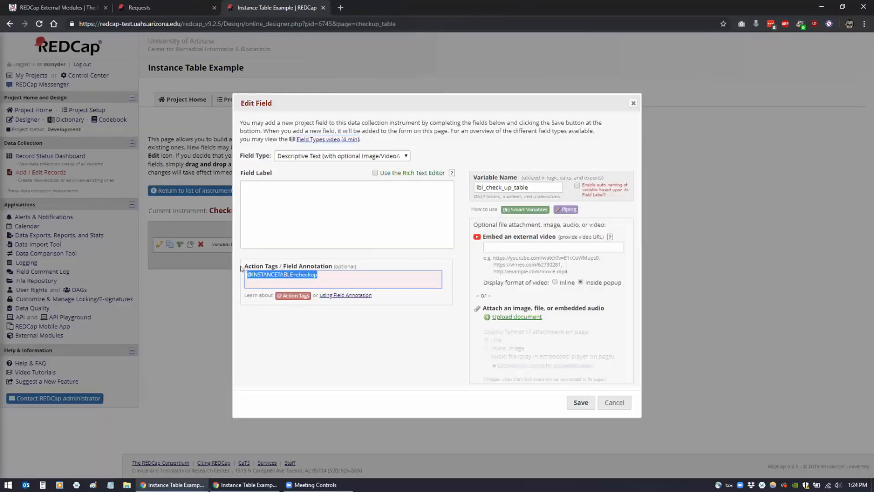
click(614, 402)
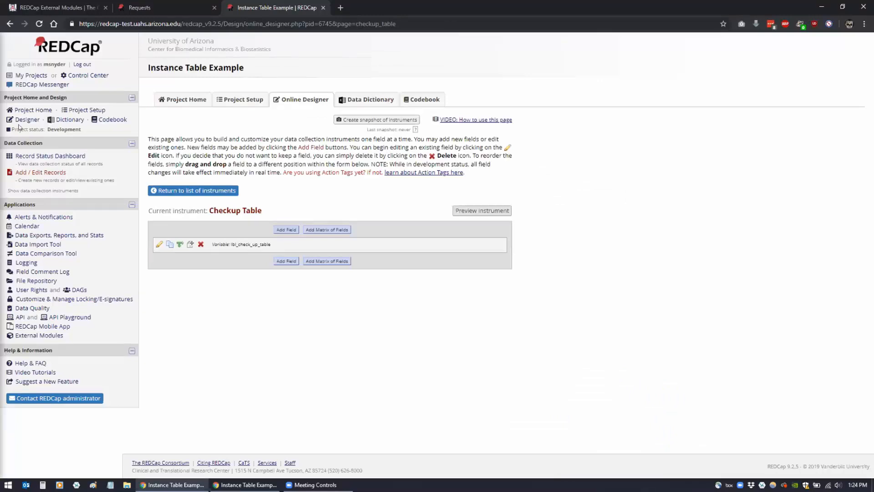
click(182, 191)
Add a descriptive text field named lbl_demo_table to the Demo Table instrument
click(174, 268)
click(281, 229)
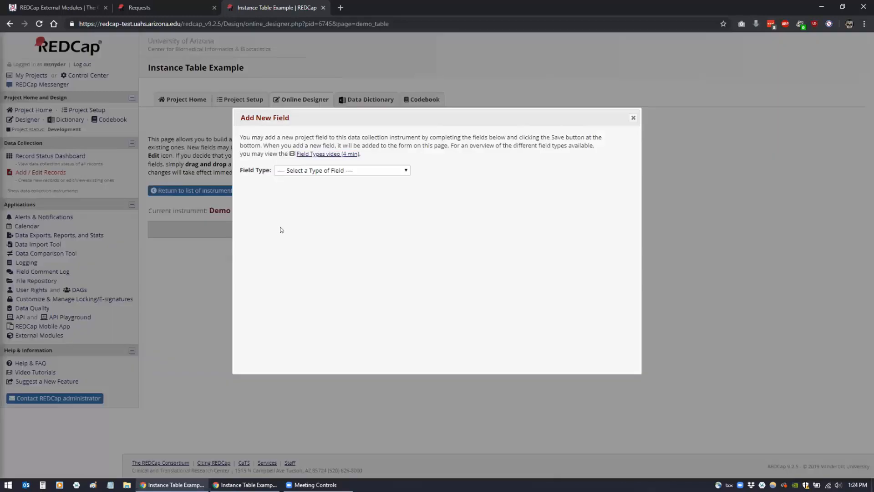
click(308, 175)
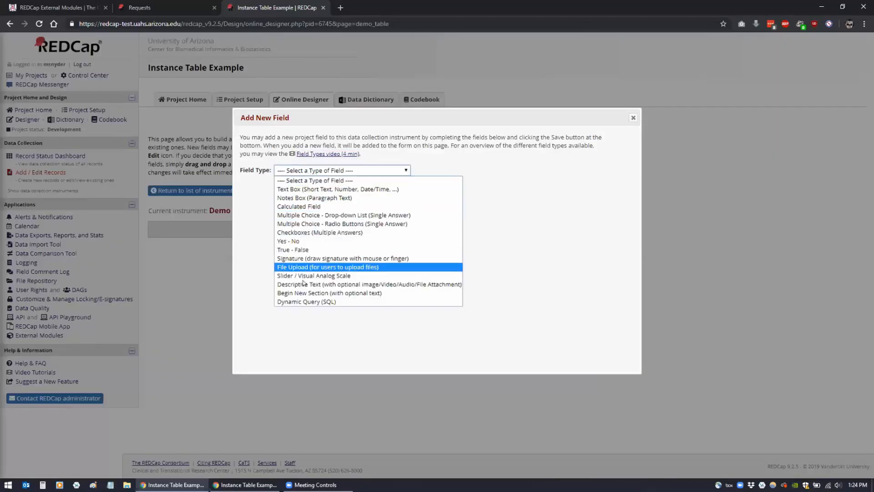
click(299, 277)
click(473, 201)
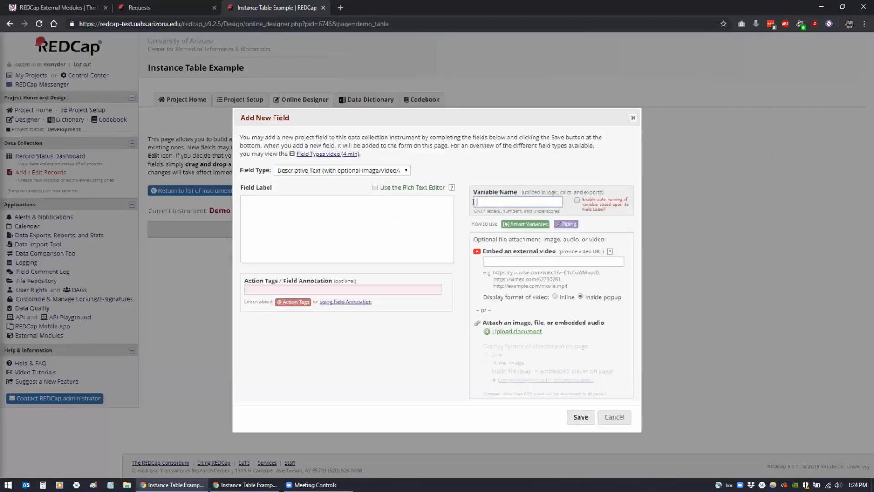
text(lbl demo table)
click(389, 289)
key(ctrl+v)
key(BackSpace)
key(BackSpace)
key(BackSpace)
key(BackSpace)
key(BackSpace)
key(BackSpace)
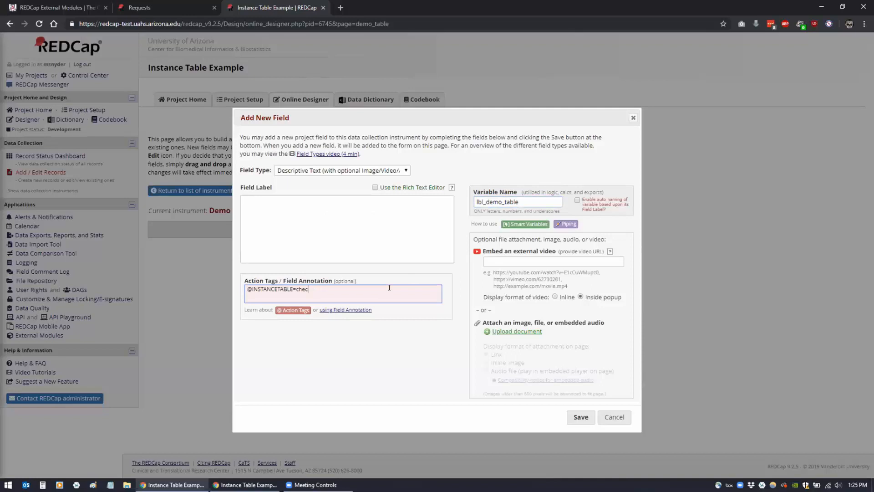
text(demographics)
click(577, 418)
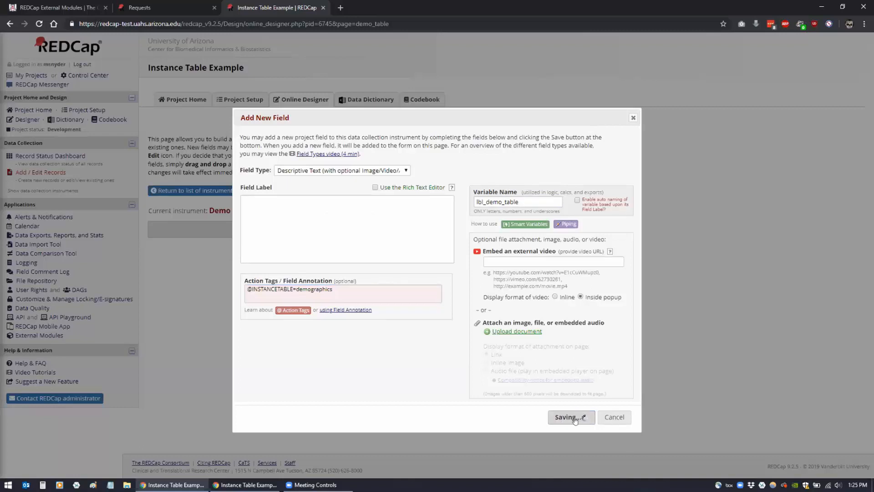
click(40, 157)
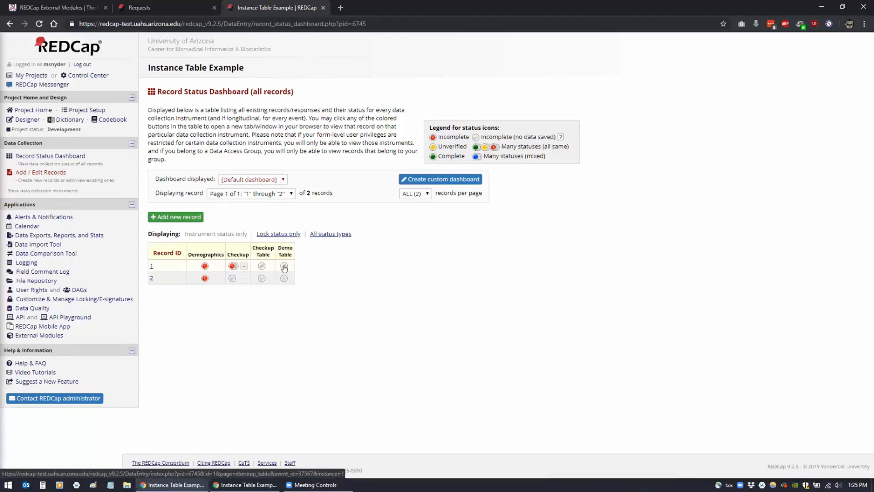
click(284, 267)
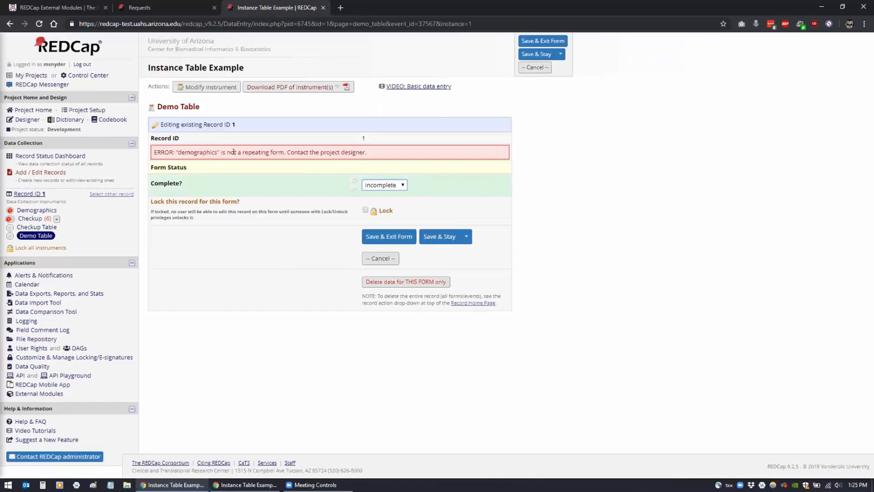
click(11, 24)
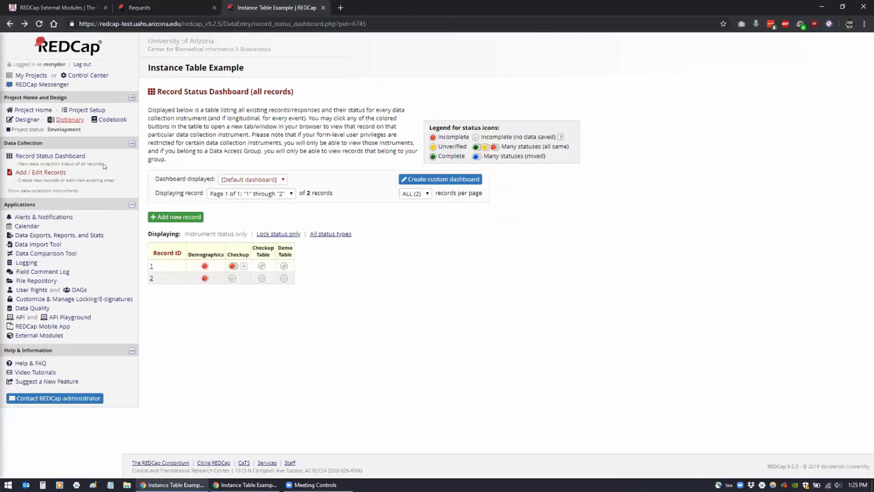
In Project Setup, make Demographics repeating with custom label '[last_name], [first_name]' and save
click(78, 110)
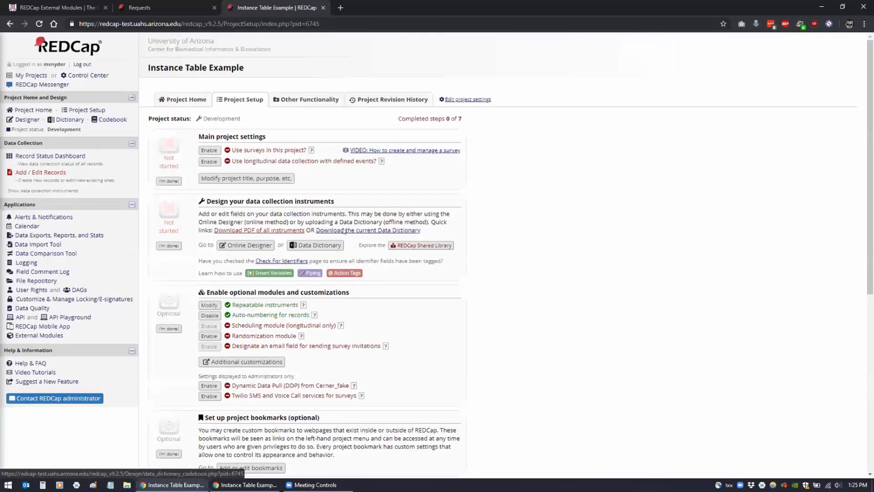
click(210, 305)
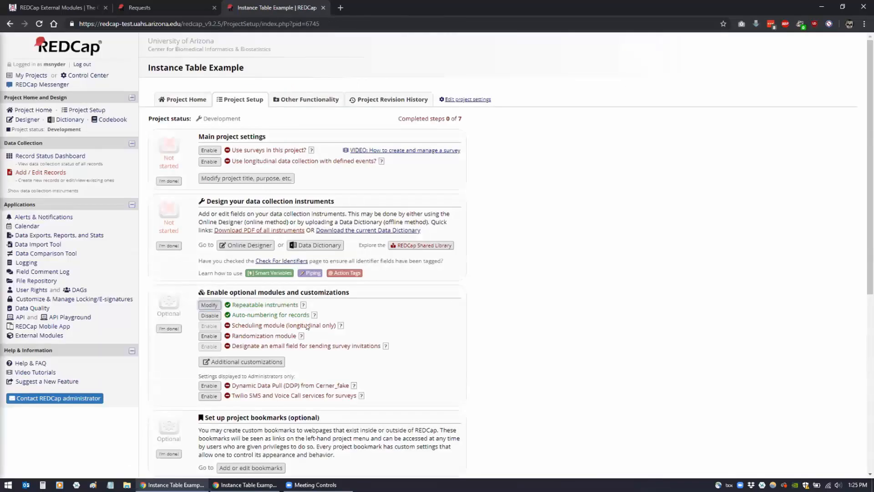
click(464, 288)
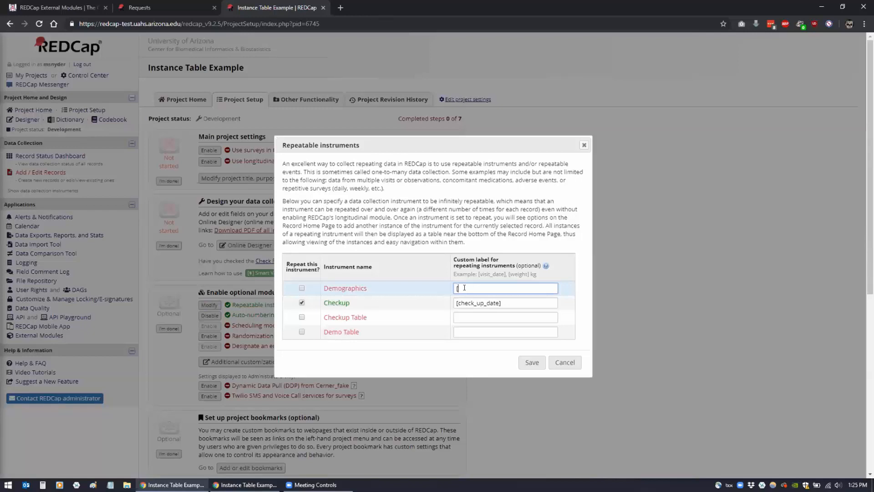
text([f)
key(BackSpace)
text(last_name], [first_name])
click(302, 288)
click(532, 362)
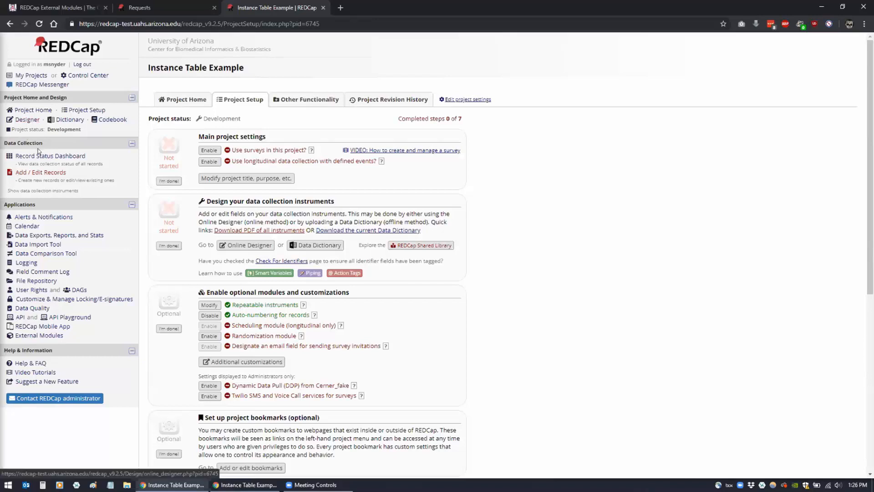
Add a new Demographics instance for record 1 with the patient's first and last name, then save and exit
click(29, 173)
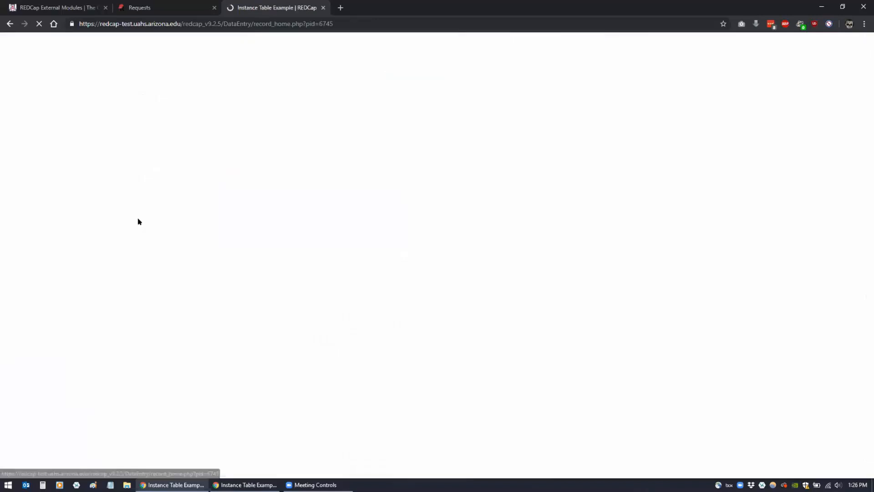
click(54, 164)
click(212, 266)
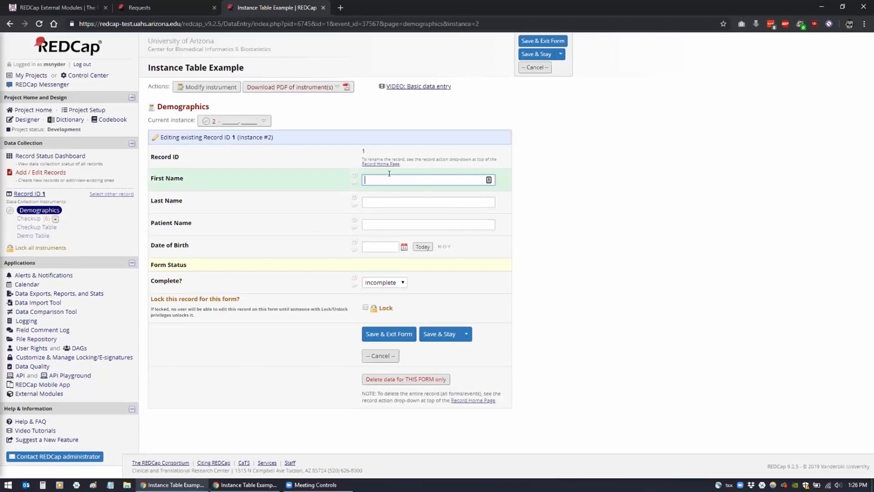
text(Abe)
key(Tab)
text(L)
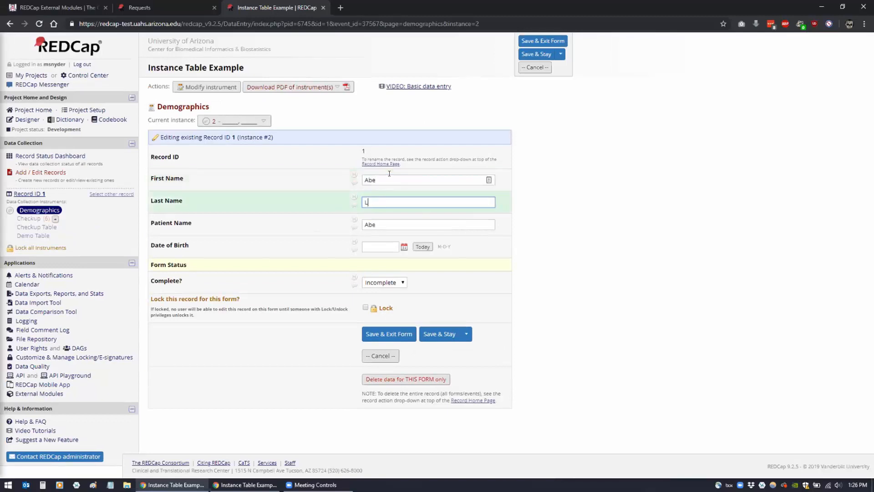
text(incoln)
key(Tab)
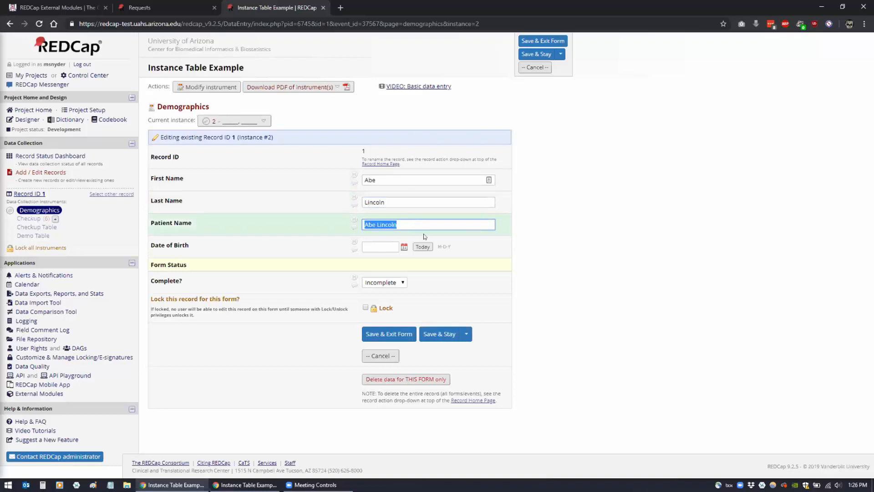
key(Tab)
key(Tab)
click(394, 333)
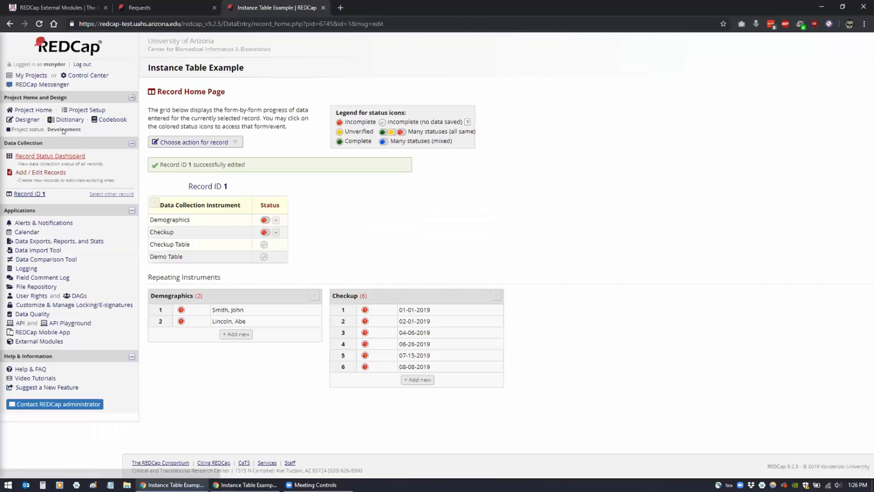
Open record 1's Demo Table form to see both Demographics instances (born 2005-12-01 and 2019-08-08)
click(263, 257)
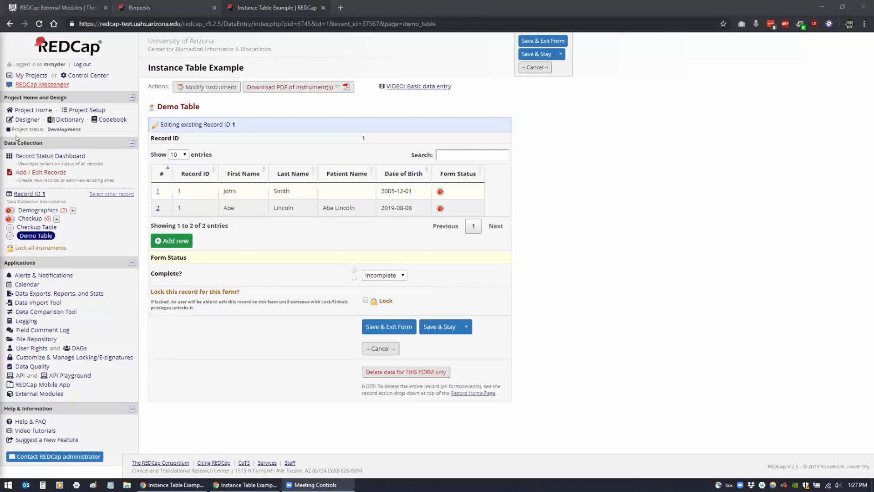
In the Designer, add a descriptive text field named lbl_test to Checkup Table
click(27, 119)
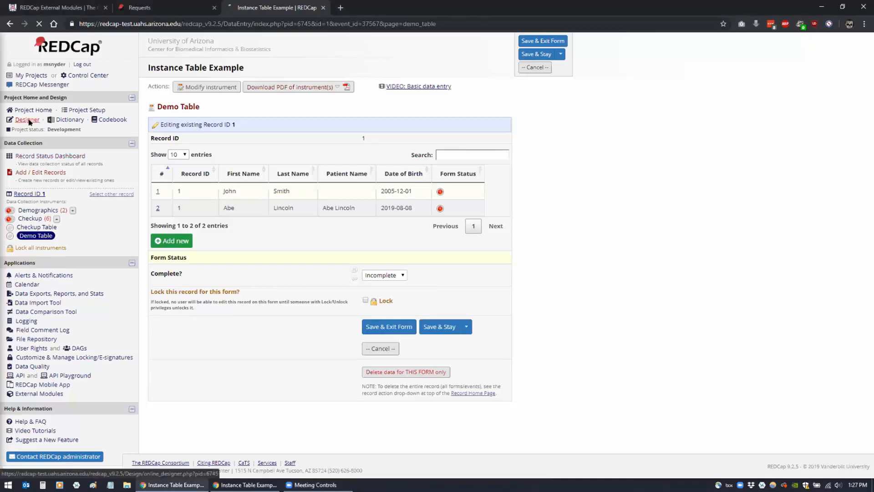
click(186, 253)
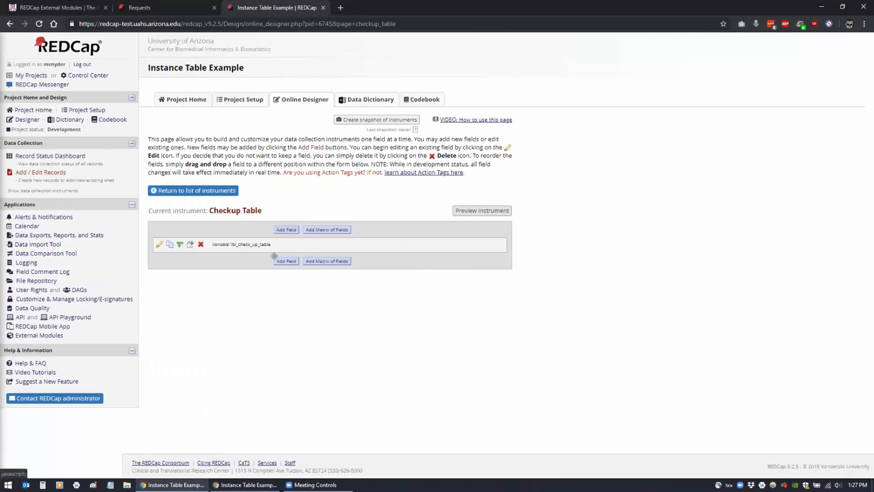
click(278, 261)
click(307, 173)
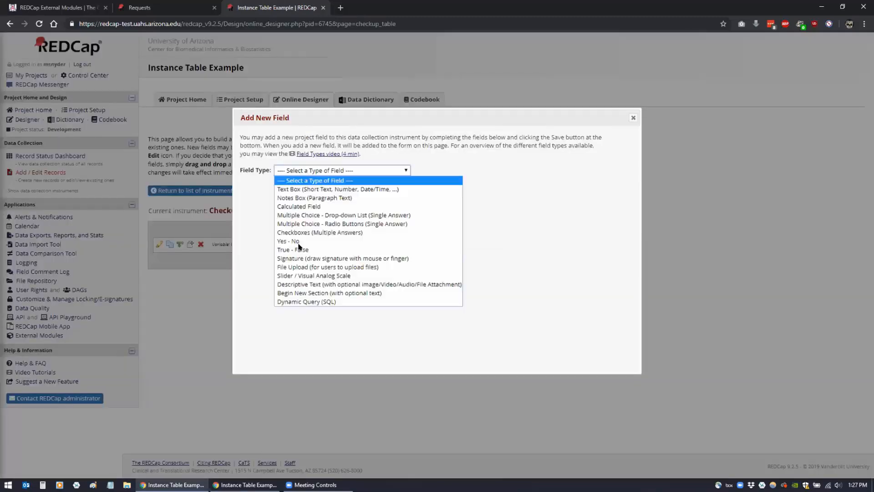
click(318, 285)
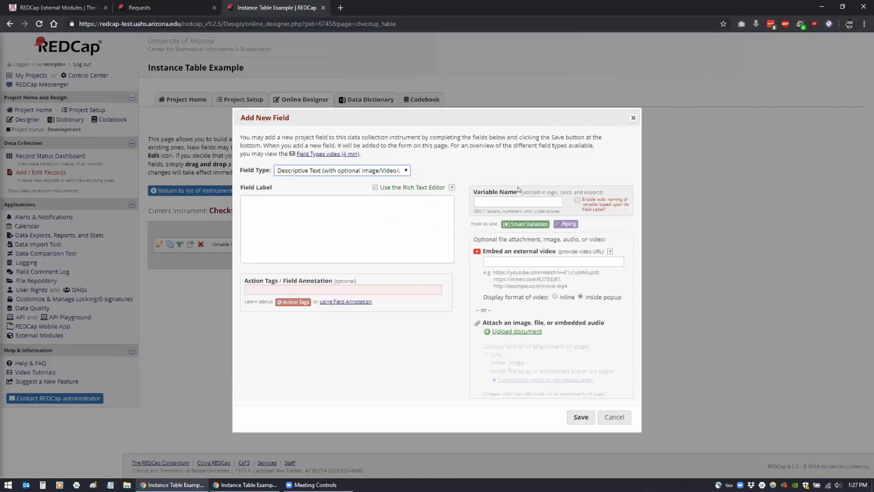
click(513, 200)
text(lbl )
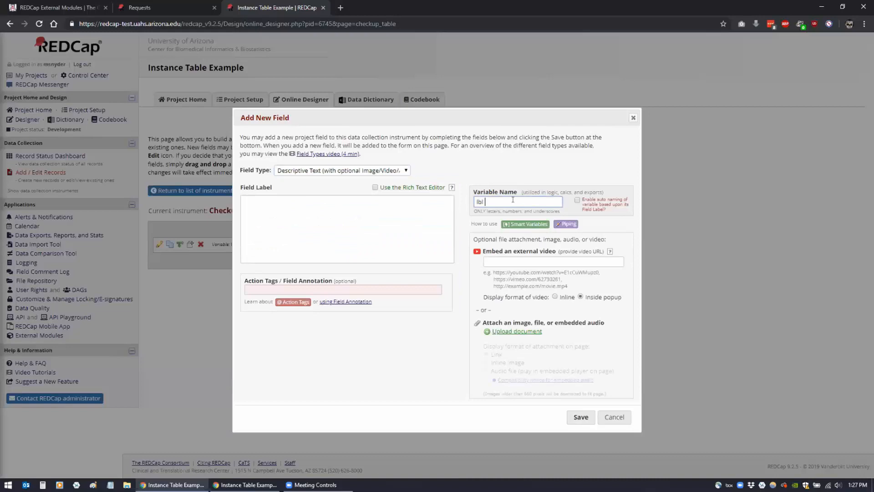
text(test)
click(295, 289)
text(@INSTANCETABLE=checkup)
key(BackSpace)
key(BackSpace)
key(BackSpace)
key(BackSpace)
key(BackSpace)
key(BackSpace)
text(demographics)
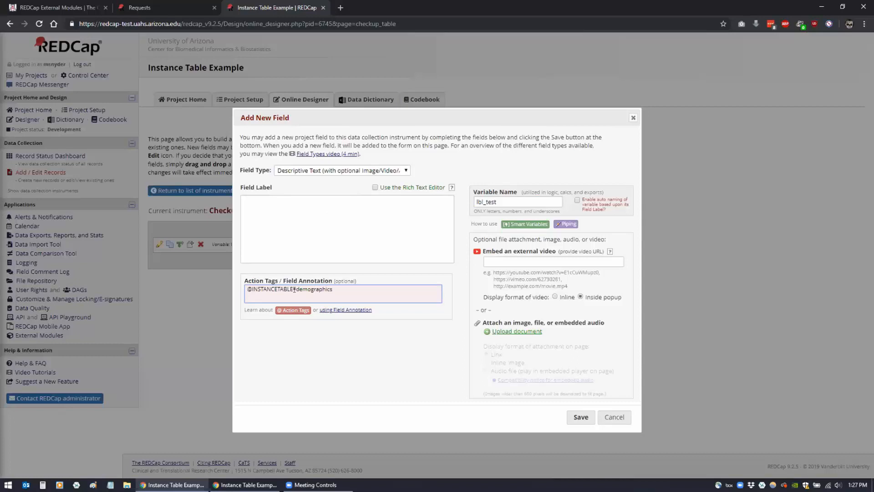
click(575, 419)
click(576, 418)
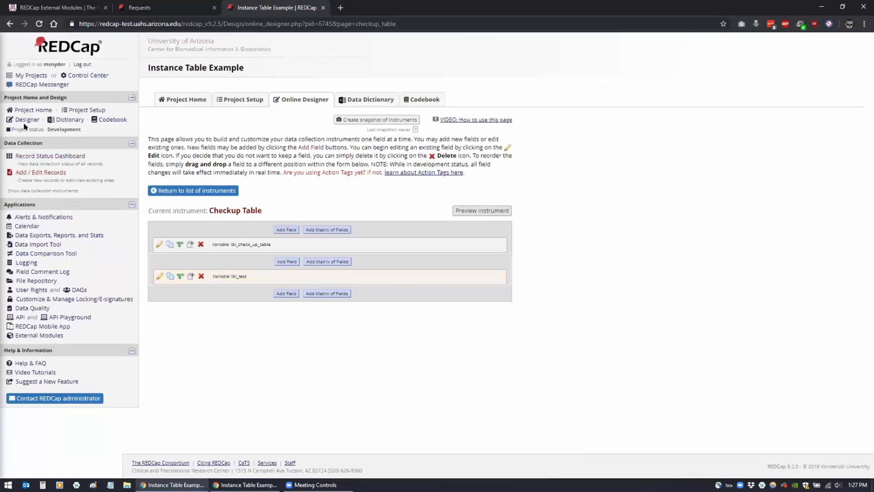
Open record 1's Checkup Table form from the dashboard and scroll down to both instance tables
click(40, 157)
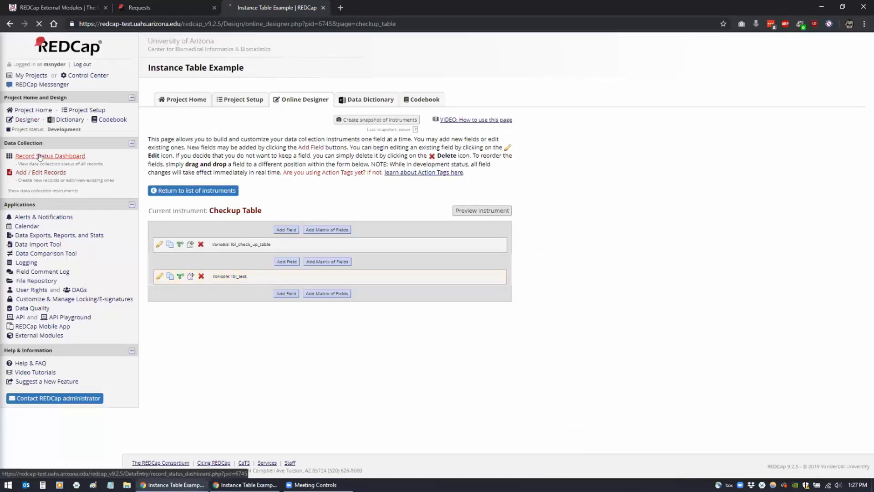
click(261, 266)
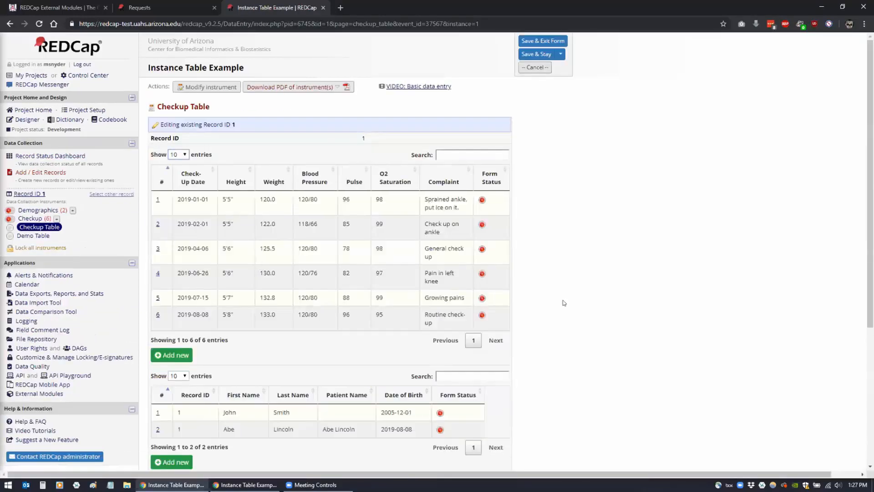
scroll(566, 302, down, 1)
scroll(566, 303, down, 3)
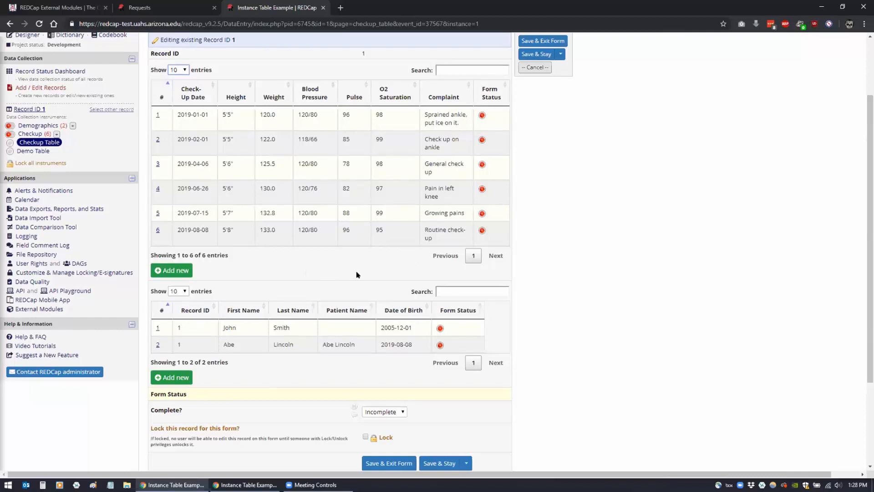
Try the Demographics table search with a patient name and the Checkup table search with '96'
click(455, 289)
text(abe)
key(BackSpace)
key(BackSpace)
key(BackSpace)
click(465, 70)
text(96)
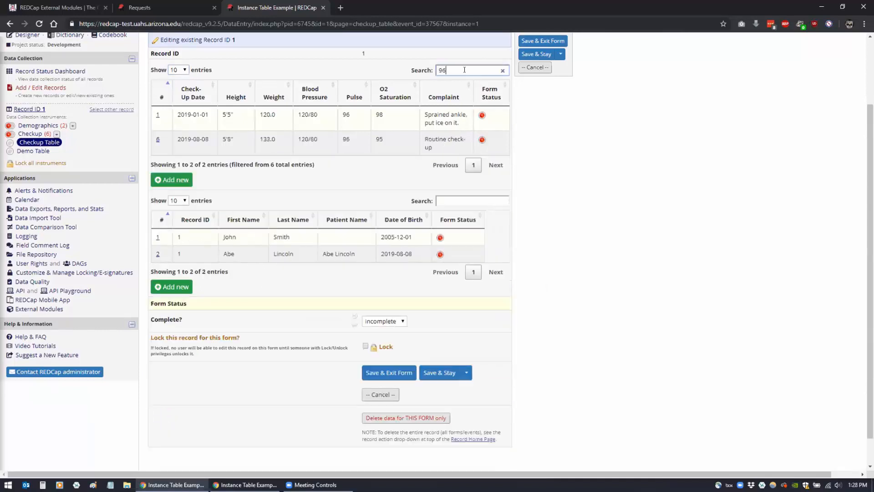
key(BackSpace)
key(BackSpace)
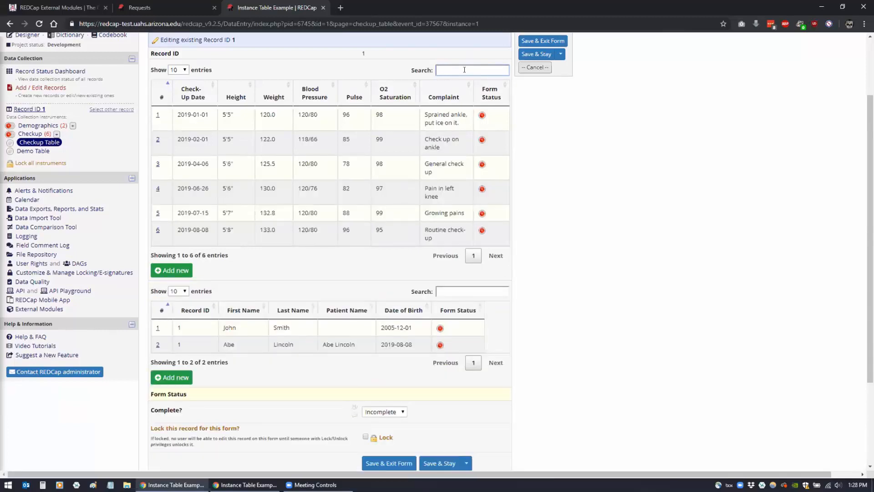